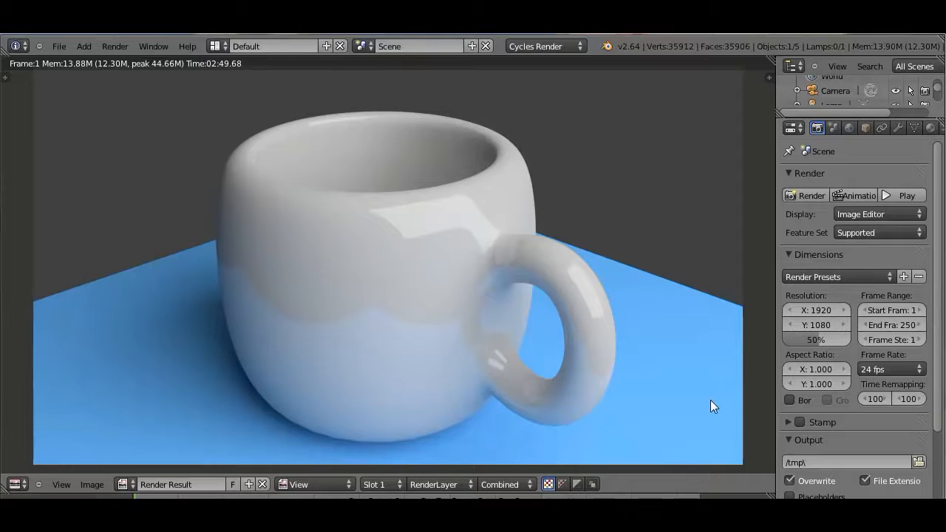
Start a new scene from the start-up file and set the render engine to Cycles Render.
left_click(57, 46)
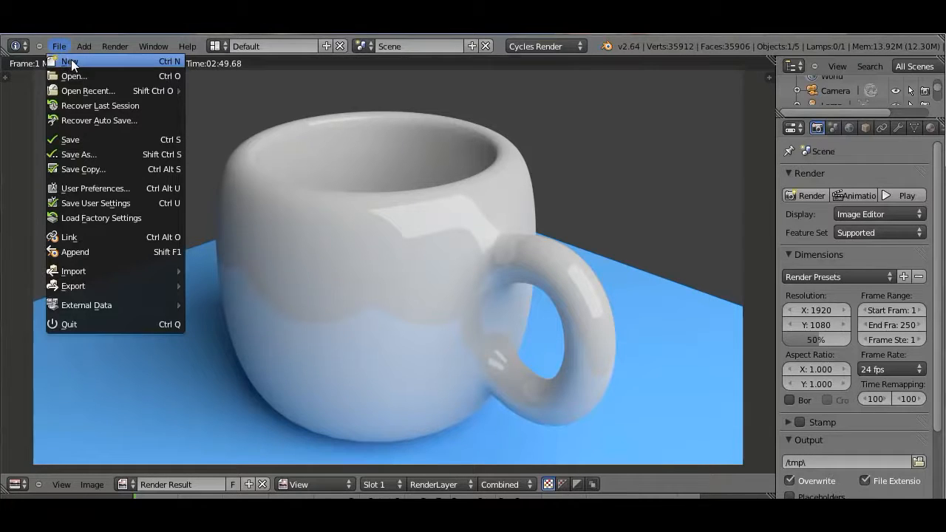
left_click(72, 60)
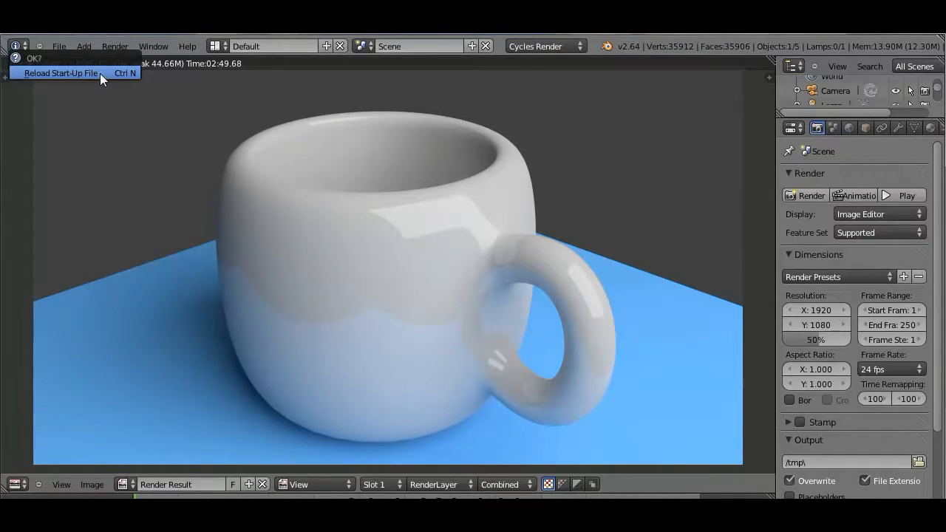
left_click(99, 73)
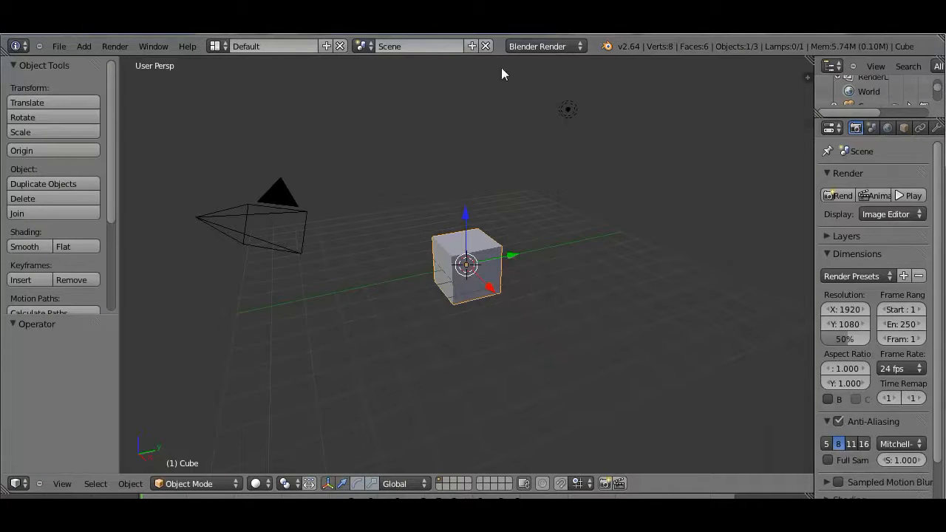
left_click(583, 46)
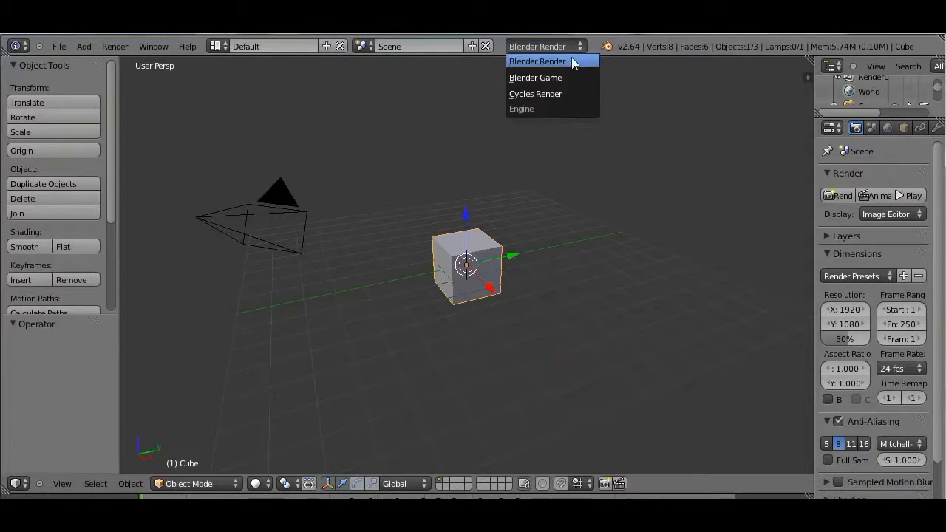
left_click(558, 94)
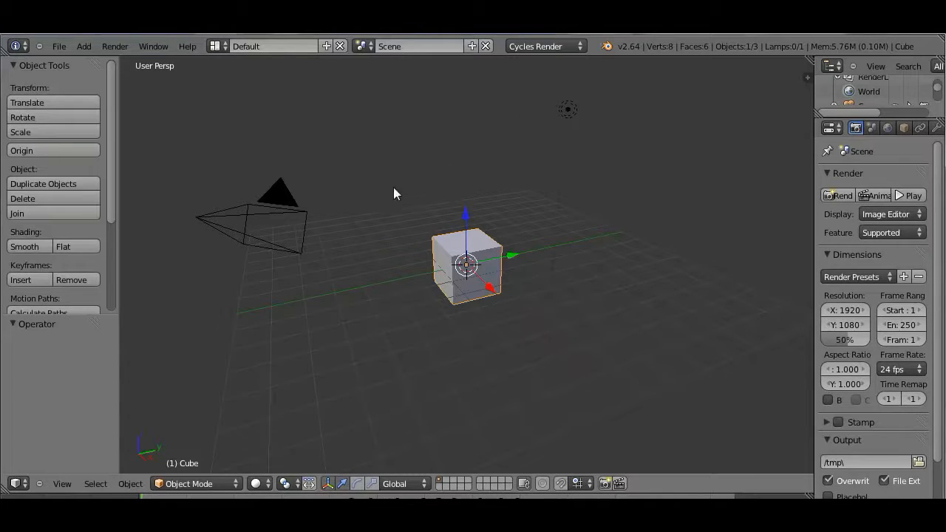
Delete the default cube from the scene, keeping the camera and lamp.
right_click(277, 219)
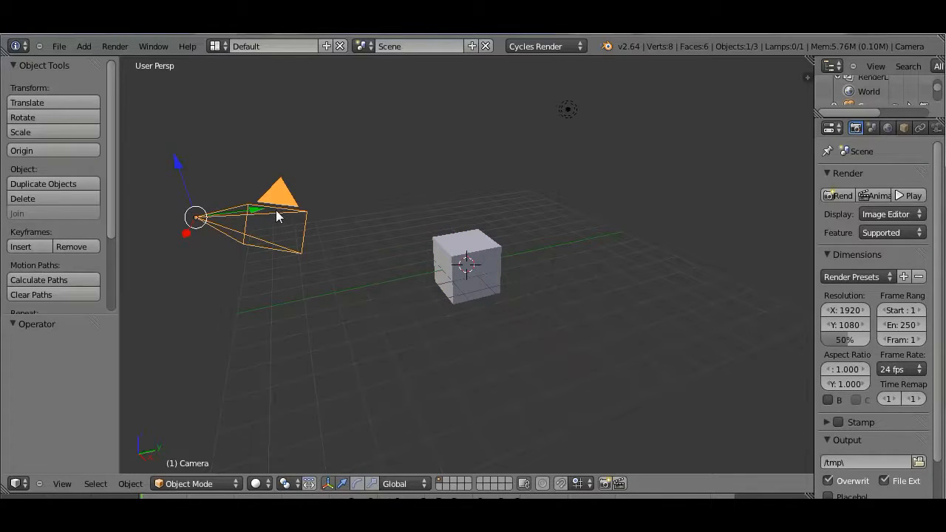
right_click(466, 252)
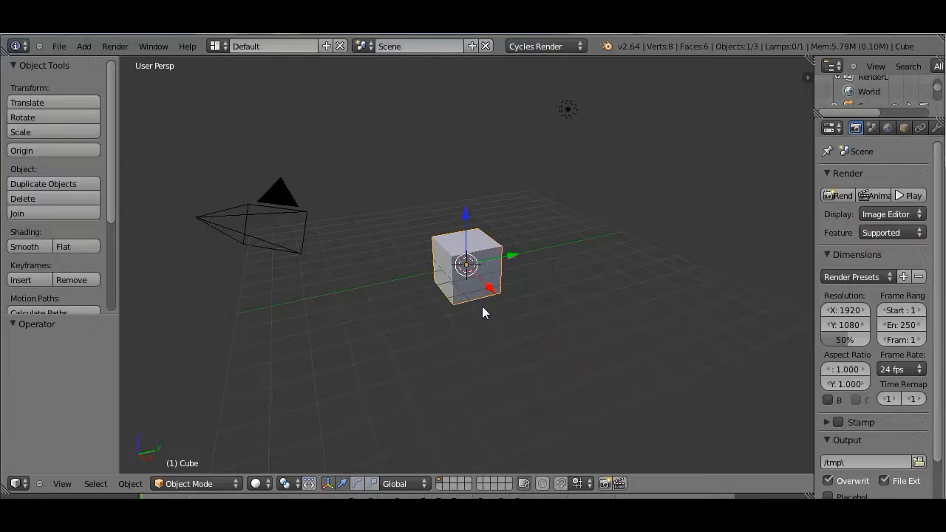
mouse_move(481, 314)
middle_mouse_down()
mouse_move(448, 301)
mouse_move(460, 277)
mouse_move(498, 291)
mouse_move(480, 310)
middle_mouse_up()
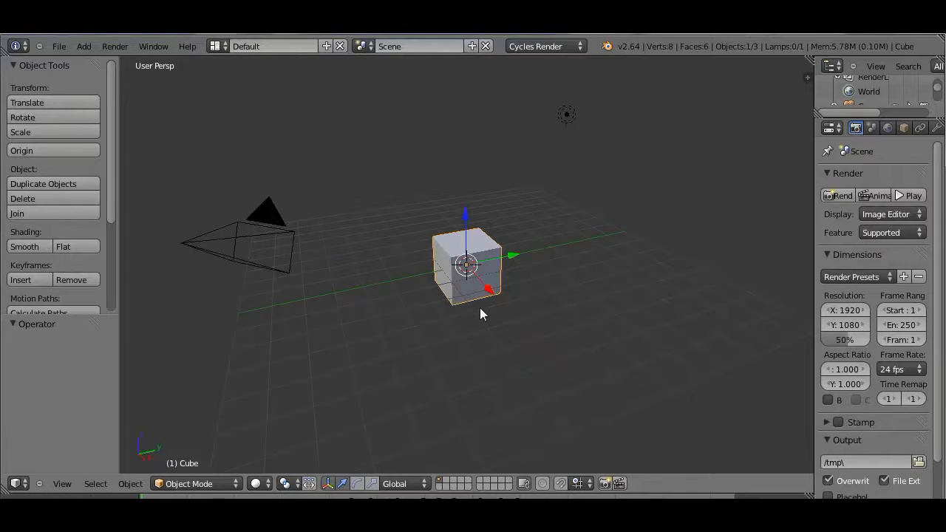
mouse_move(479, 307)
middle_mouse_down()
mouse_move(504, 316)
mouse_move(569, 310)
mouse_move(534, 274)
mouse_move(440, 274)
mouse_move(452, 310)
mouse_move(485, 306)
middle_mouse_up()
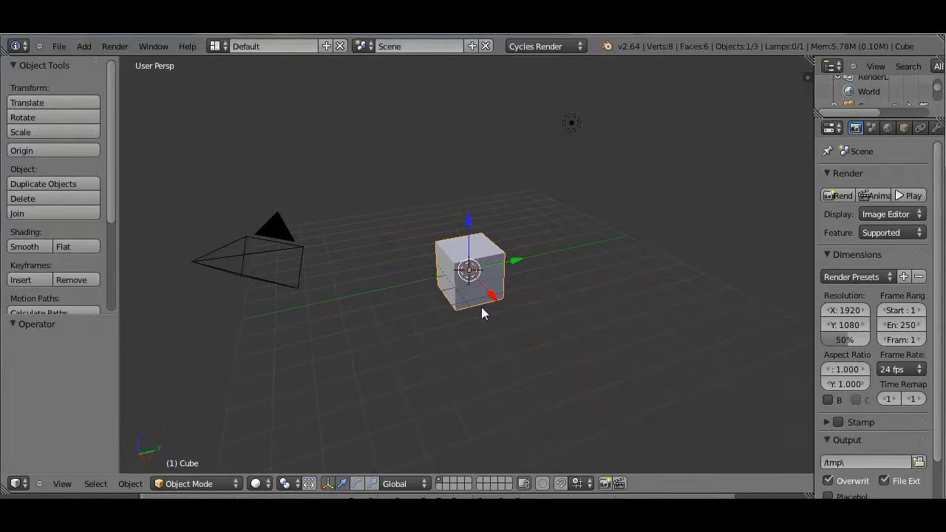
scroll(481, 315, "up", 5)
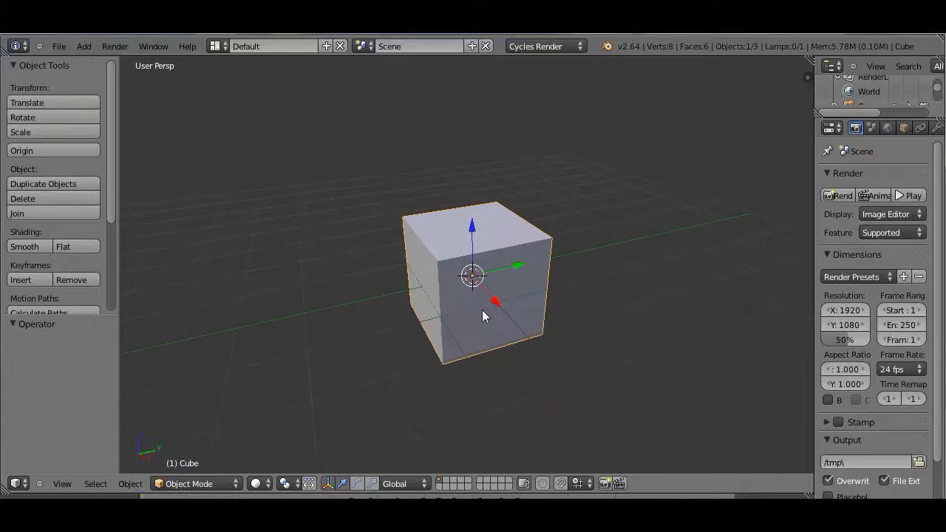
scroll(483, 310, "down", 3)
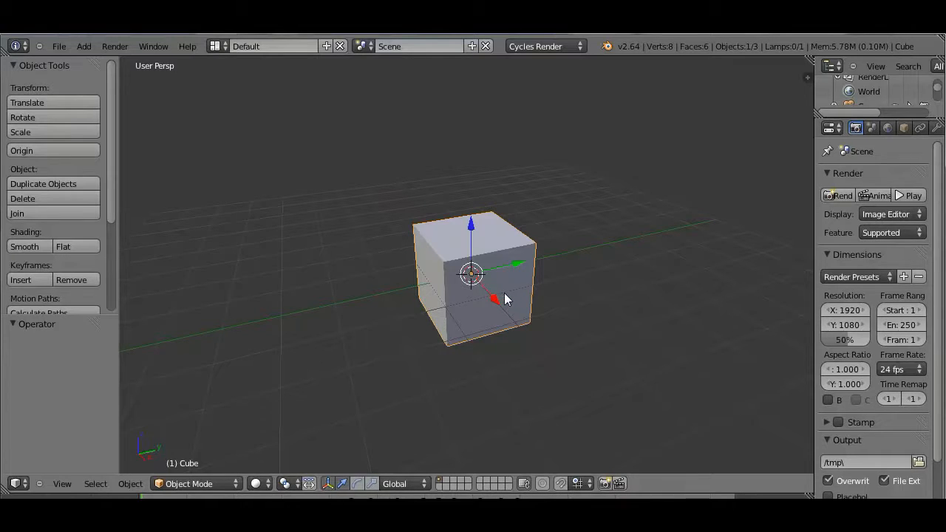
key("x")
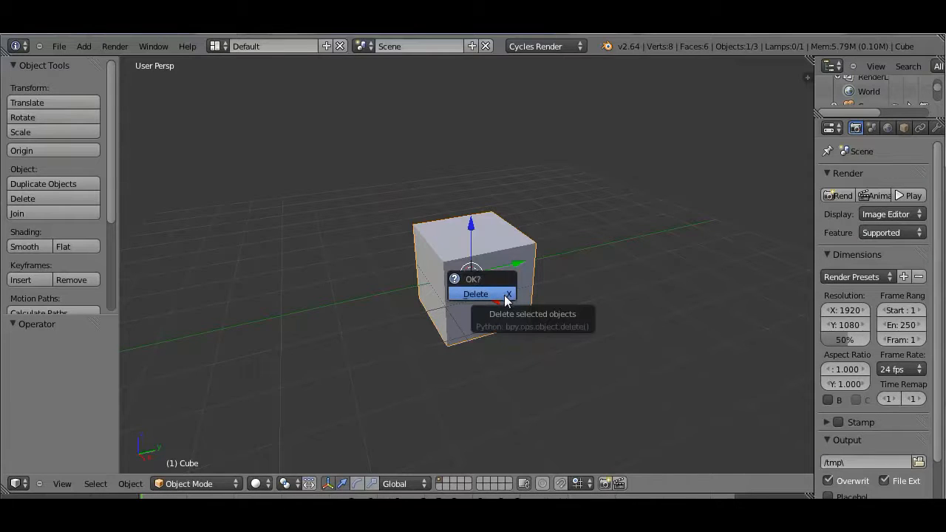
left_click(491, 297)
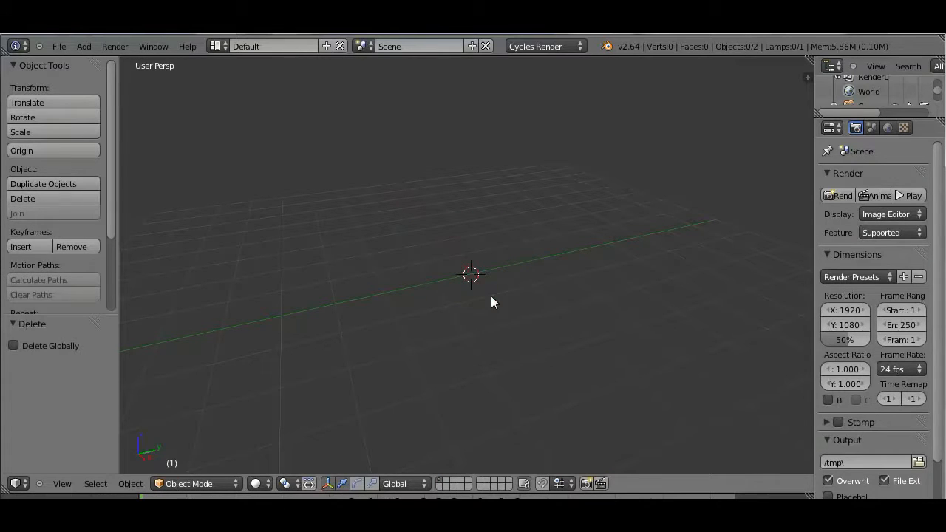
Add a cylinder mesh at the scene's centre with its cap fill type set to Triangle Fan.
left_click(88, 47)
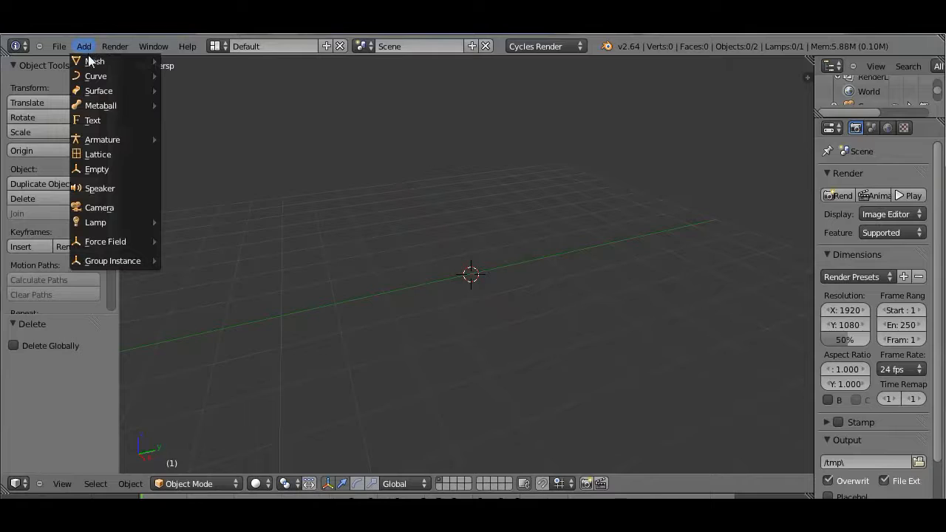
mouse_move(107, 60)
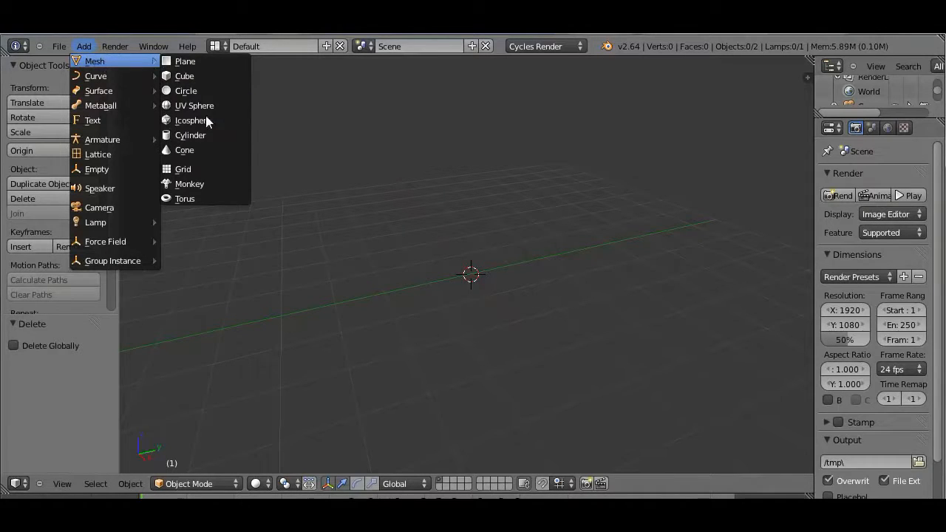
left_click(205, 136)
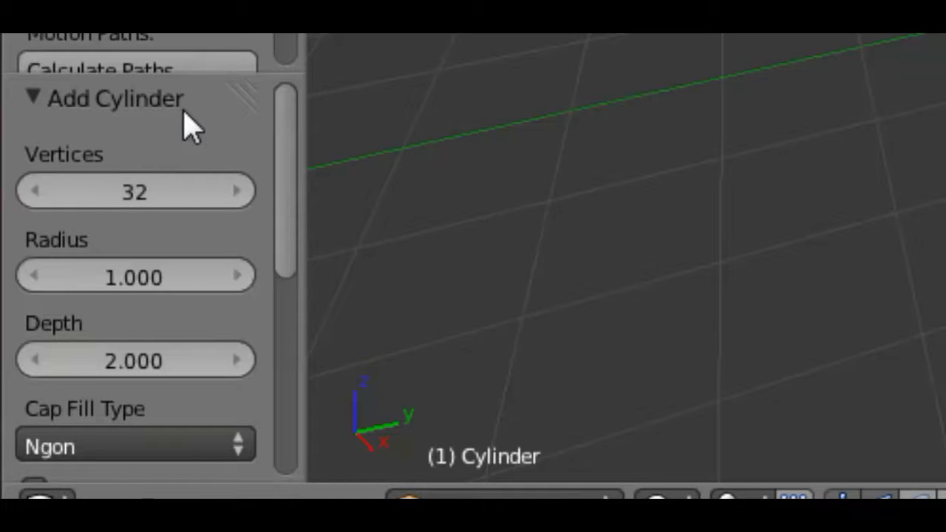
left_click(222, 446)
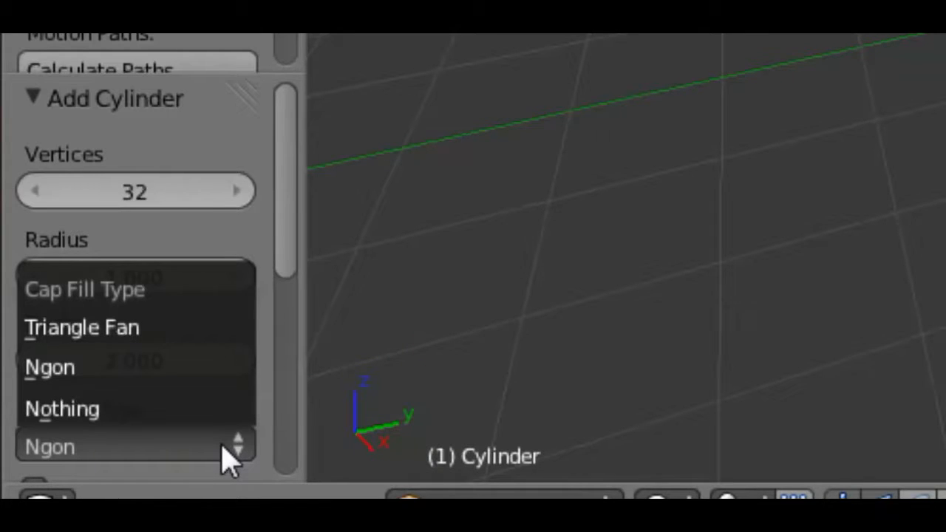
left_click(172, 342)
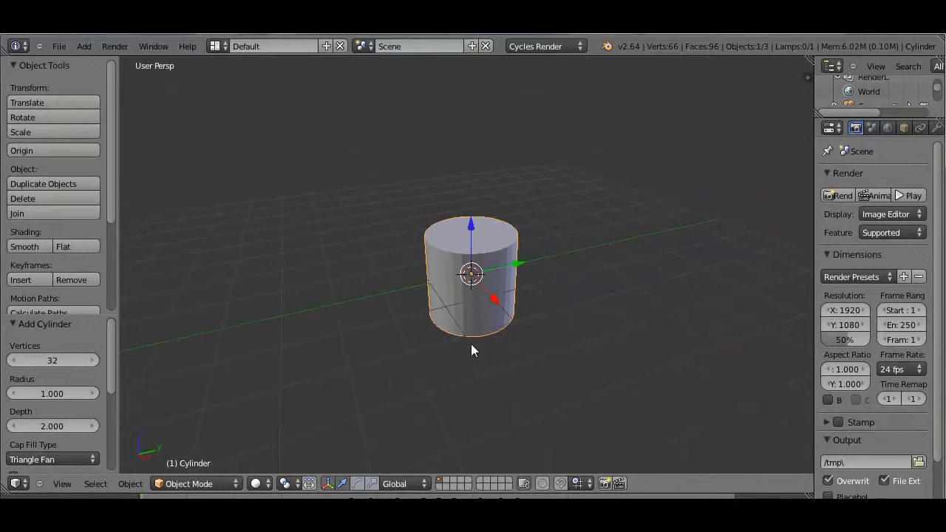
Put the cylinder into Edit Mode and set the viewport shading to Wireframe.
scroll(470, 350, "up", 5)
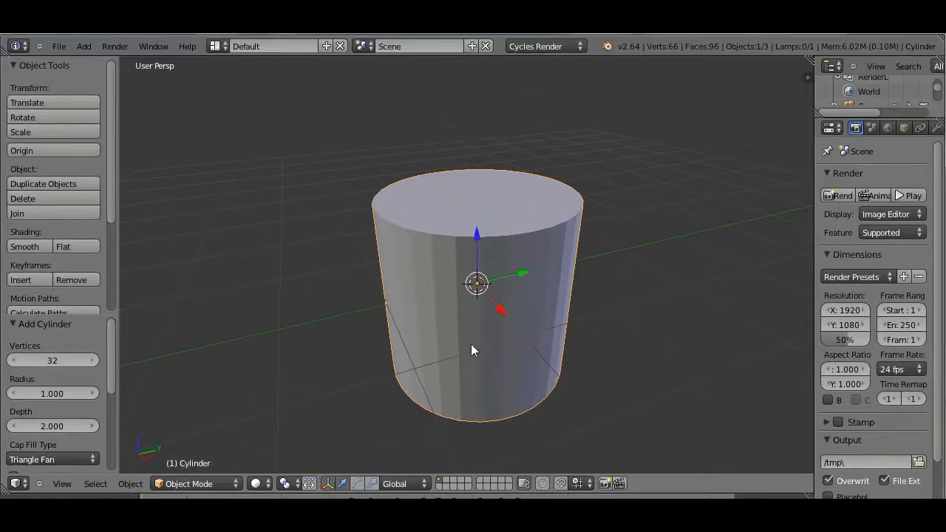
left_click(235, 483)
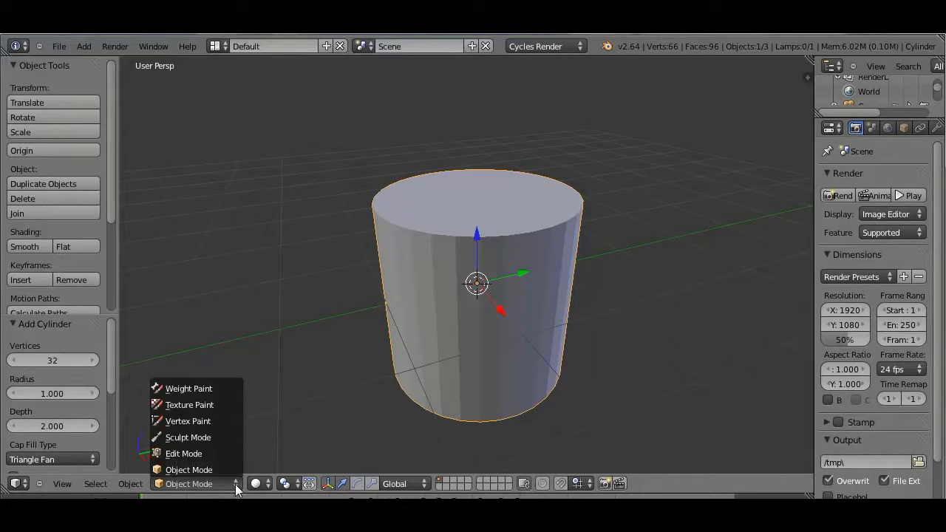
left_click(191, 456)
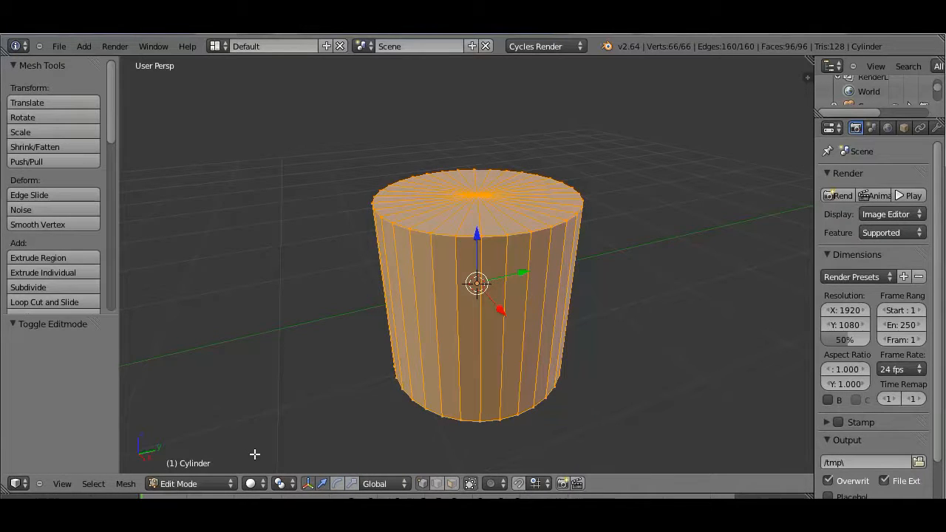
left_click(264, 482)
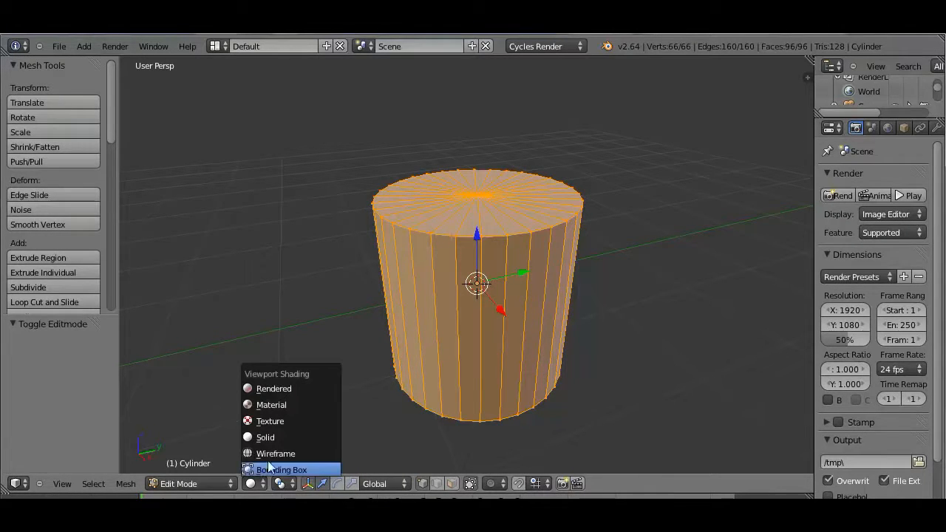
left_click(268, 455)
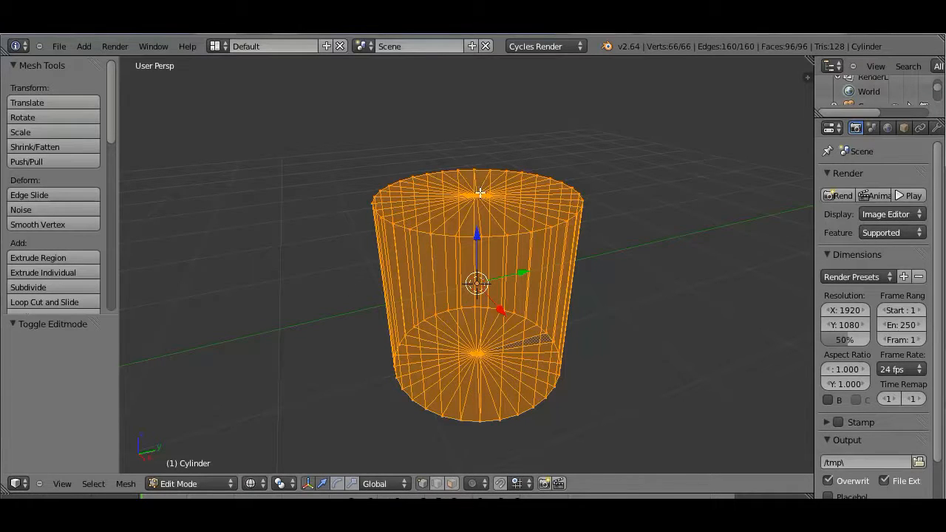
Delete the centre vertex of the cylinder's top cap to open its upper end.
right_click(476, 195)
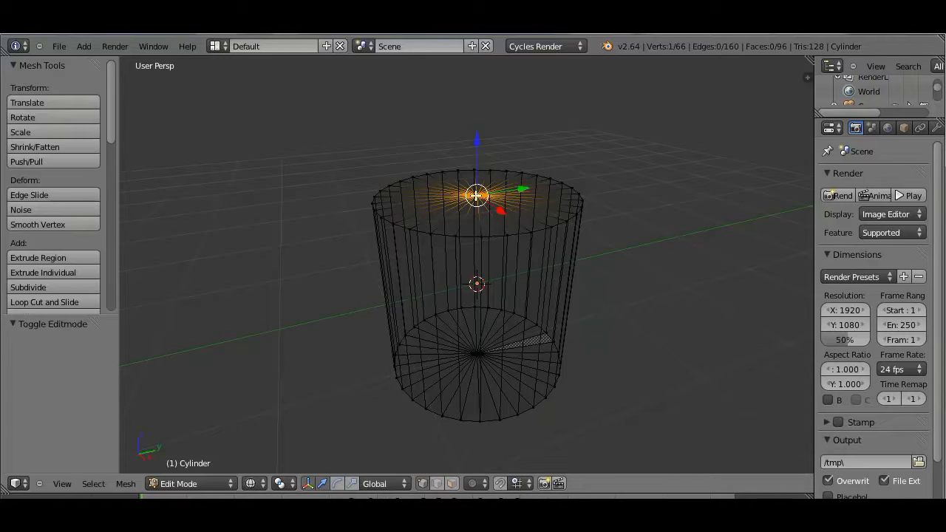
key("x")
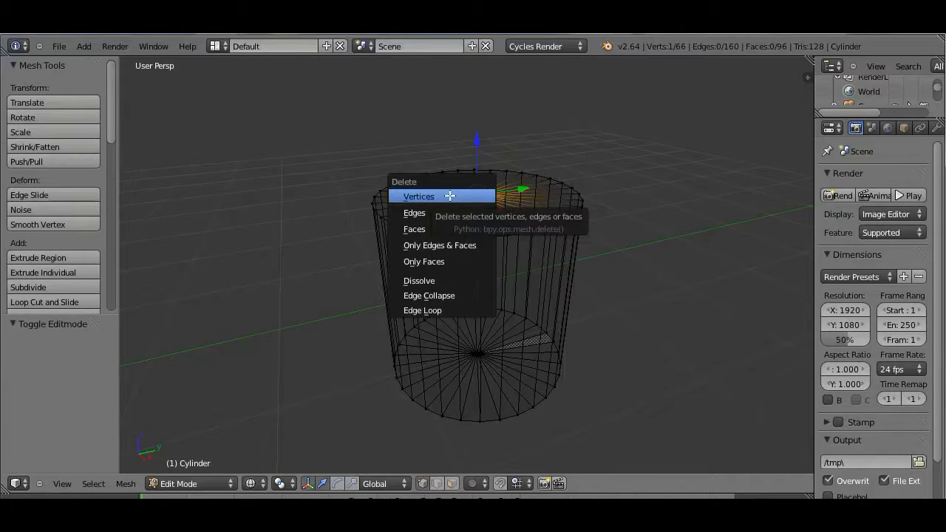
left_click(447, 197)
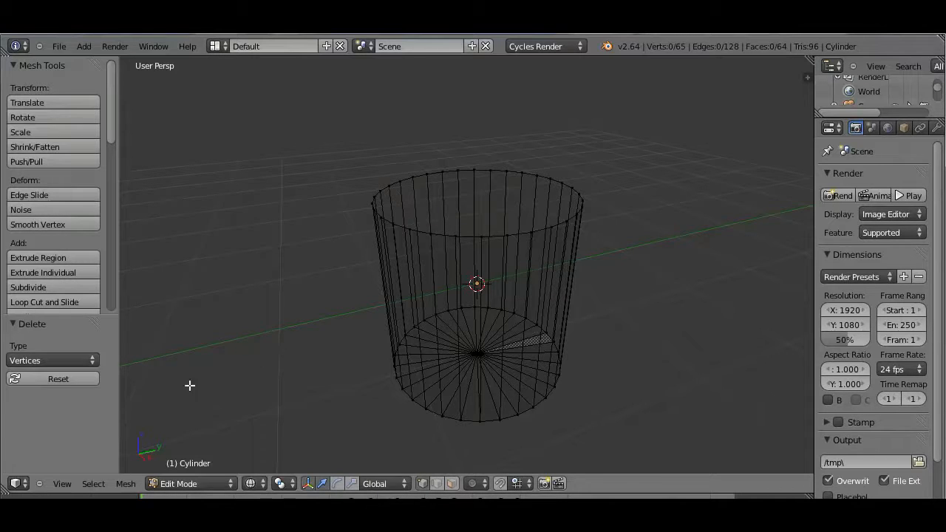
Add four evenly spaced horizontal loop cuts around the cylinder's side and leave the whole mesh deselected.
left_click(60, 485)
key("KP_1")
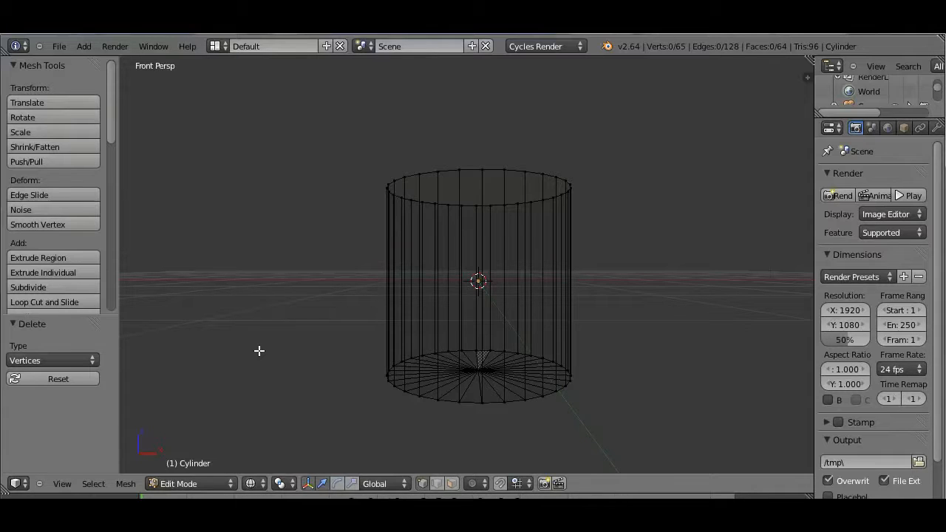
key("KP_5")
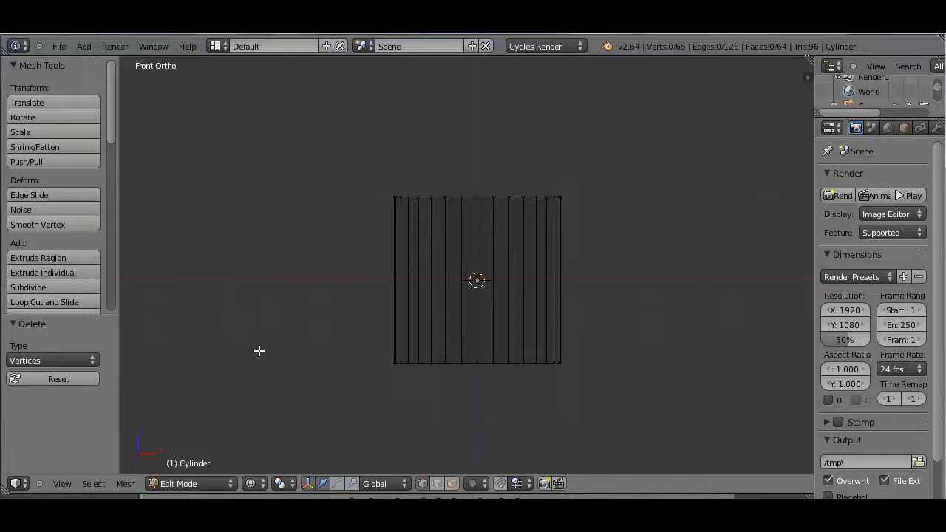
scroll(327, 286, "up", 2)
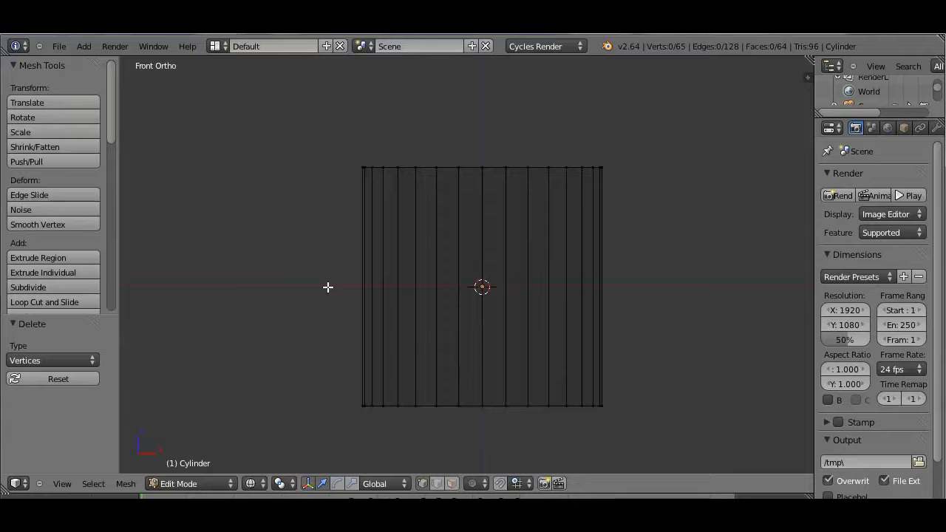
key("ctrl+r")
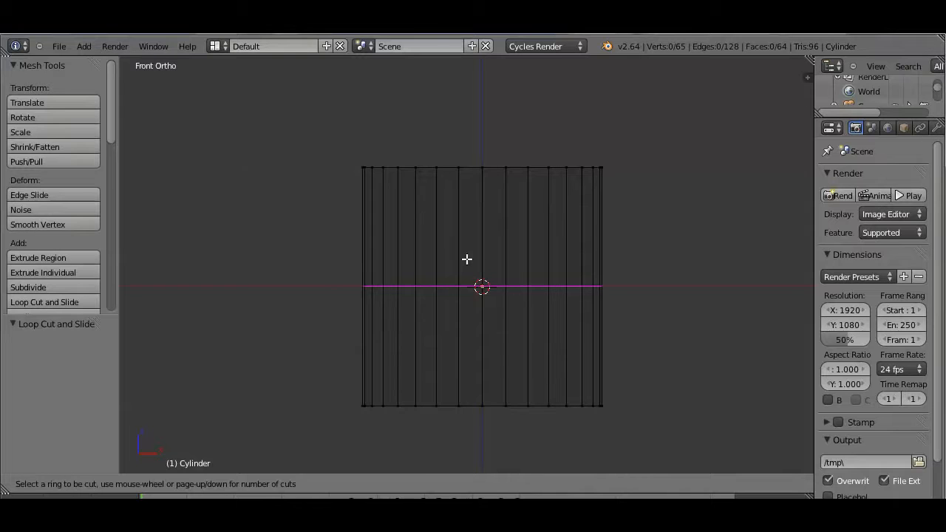
scroll(466, 259, "up", 3)
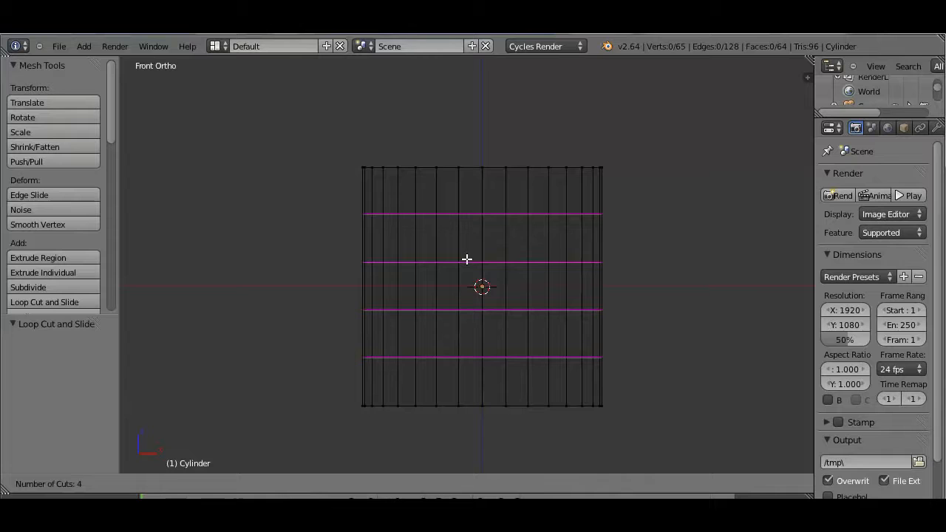
left_click(467, 258)
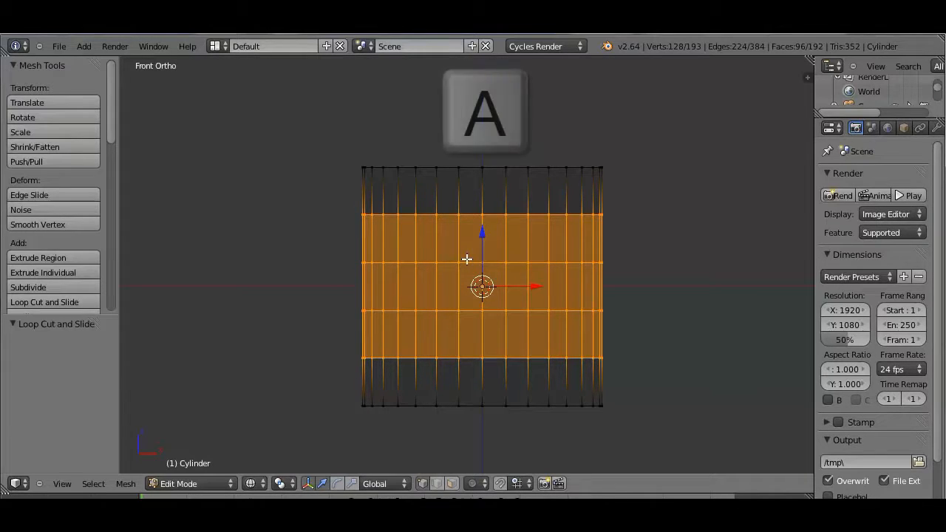
key("a")
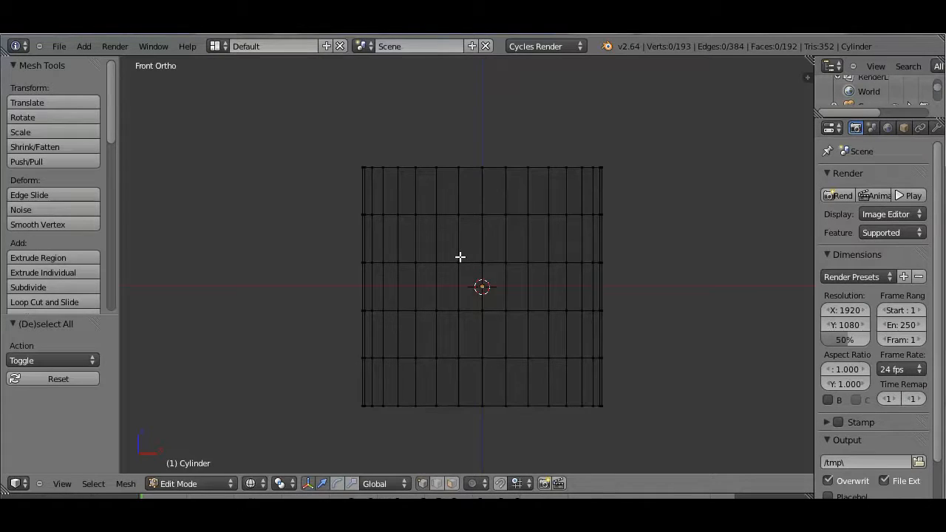
key("a")
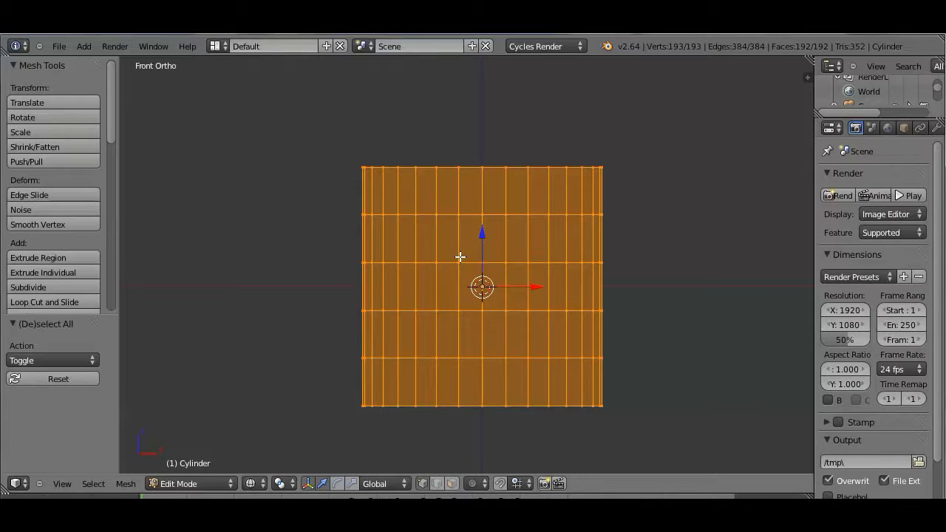
key("a")
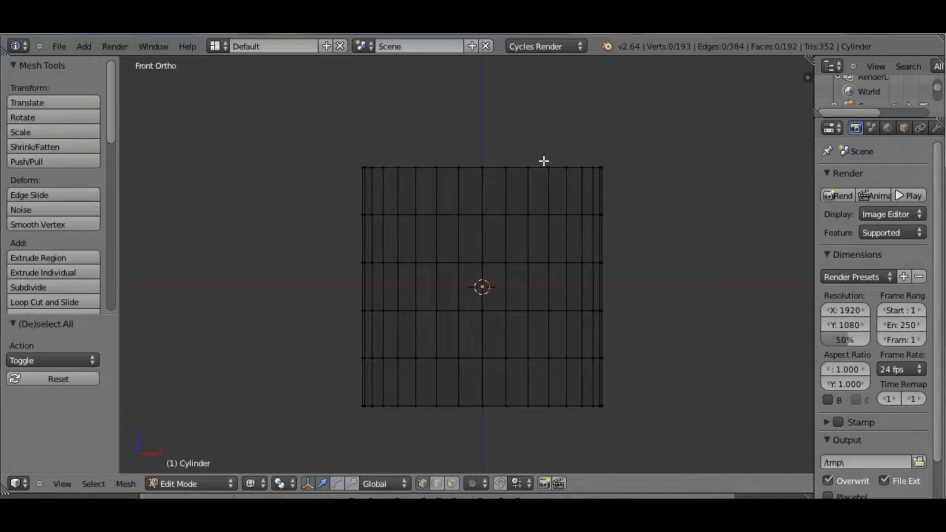
Lower the mug's top rim vertices about 0.2 along Z, scale them to 0.9, and deselect everything.
key("b")
left_click_drag(345, 146, 623, 180)
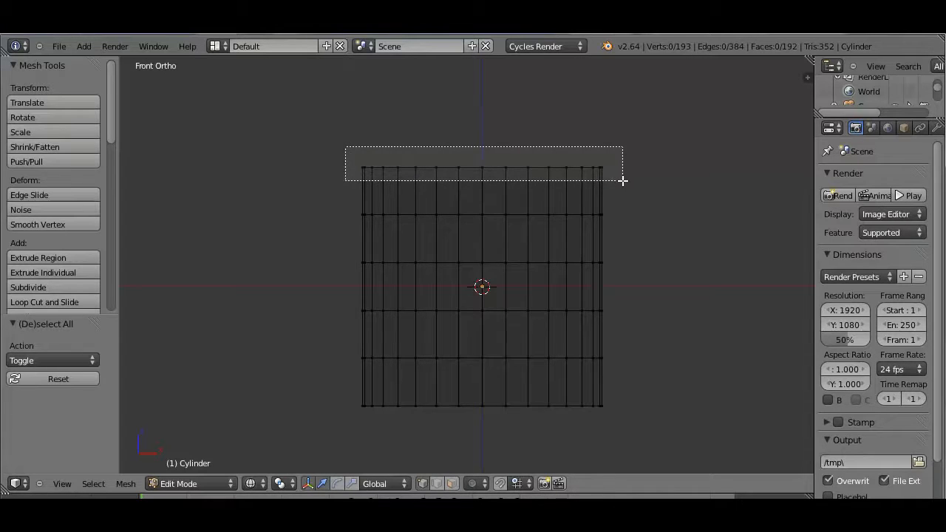
left_click_drag(623, 180, 623, 180)
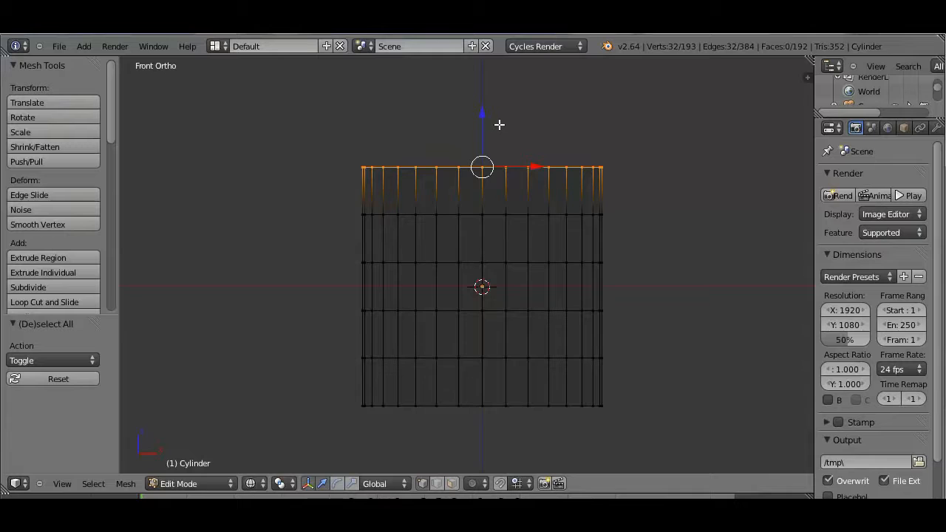
left_click_drag(481, 115, 481, 139)
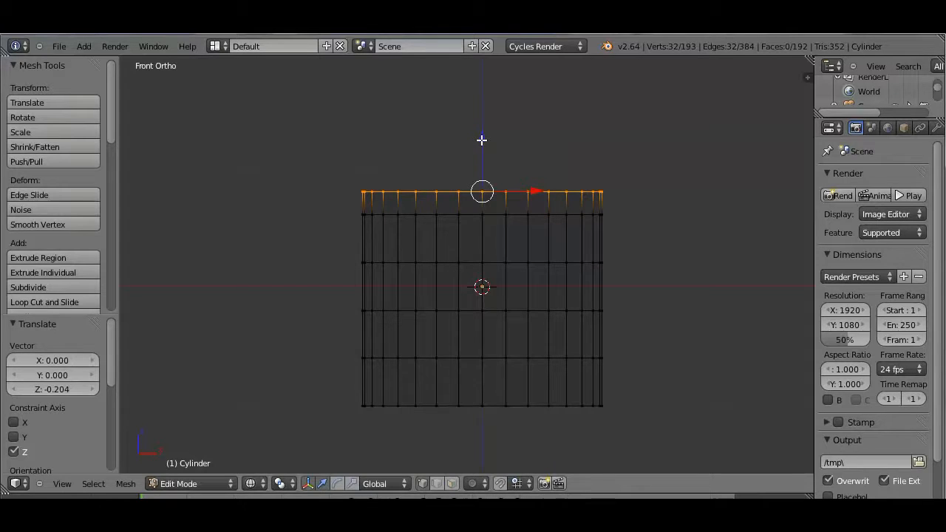
key("s")
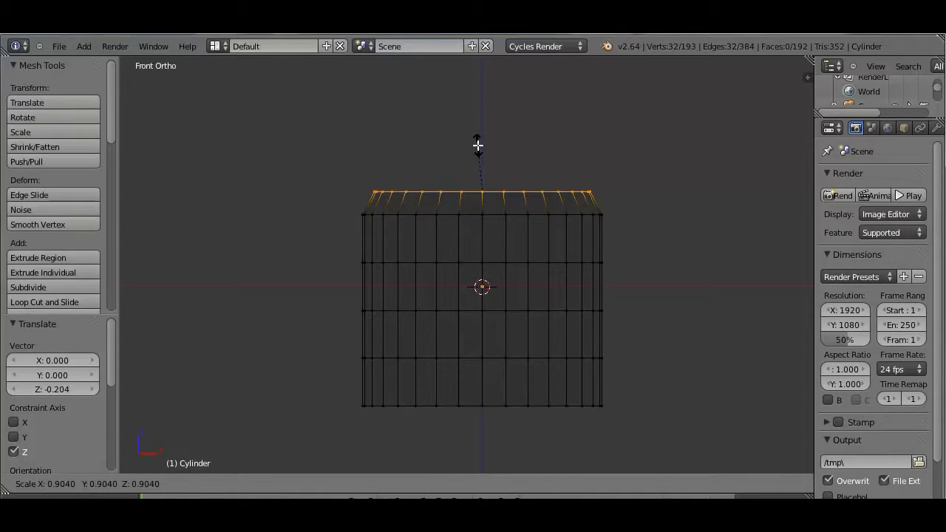
type("0.9")
key("Return")
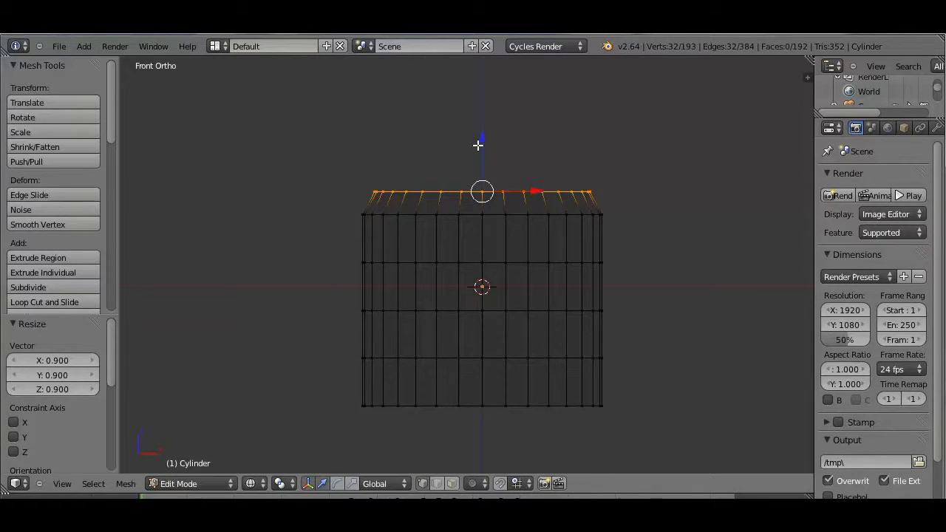
key("a")
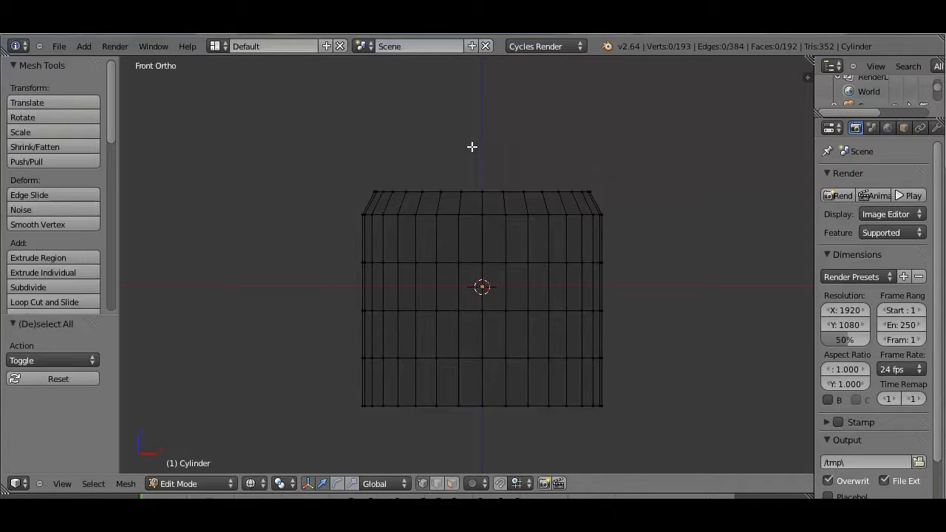
Scale the two middle edge loops of the body to 1.05, then clear the selection.
key("b")
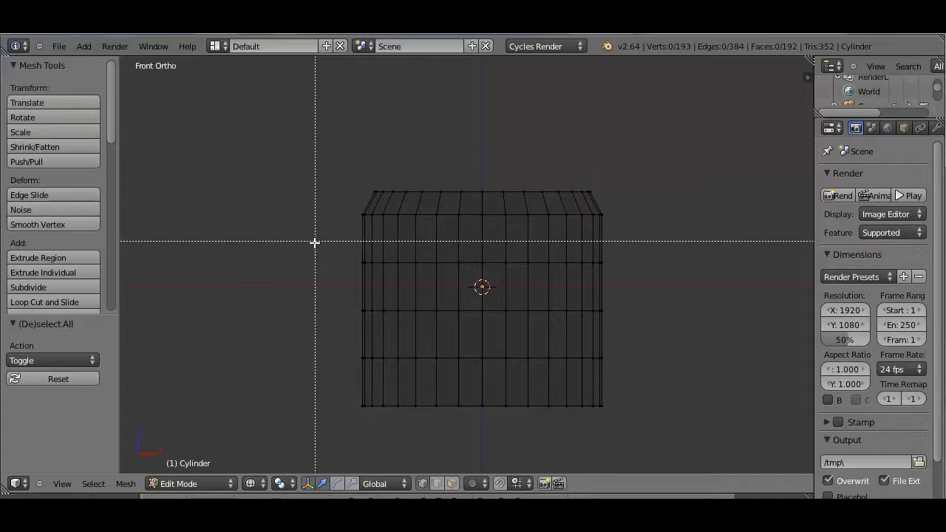
left_click_drag(314, 244, 635, 324)
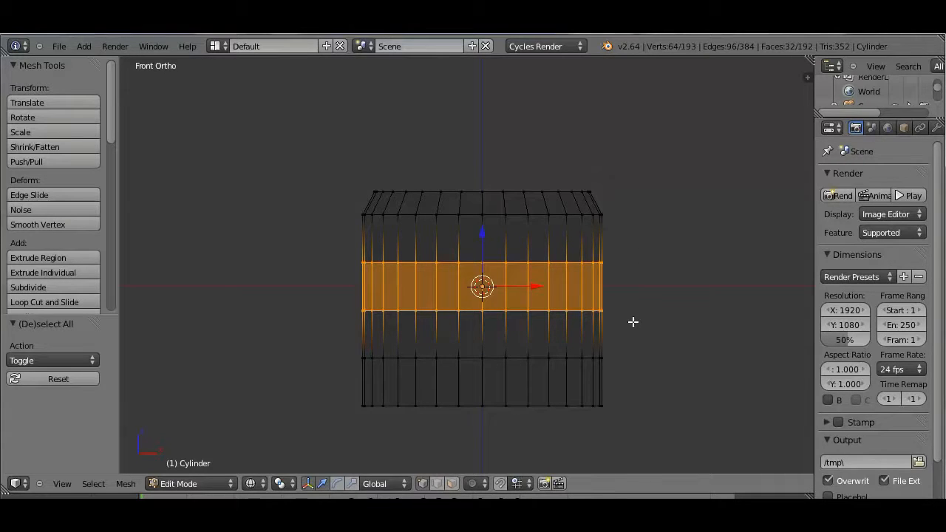
key("s")
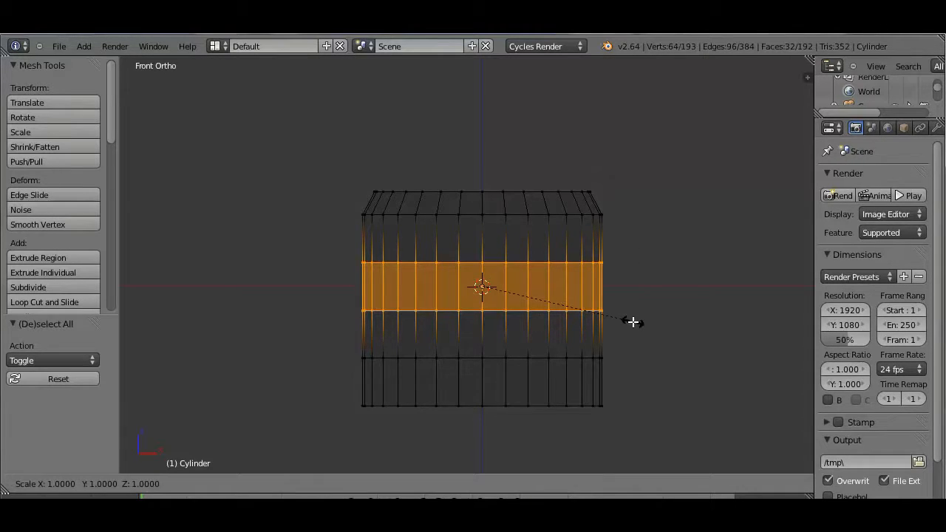
type("1.05")
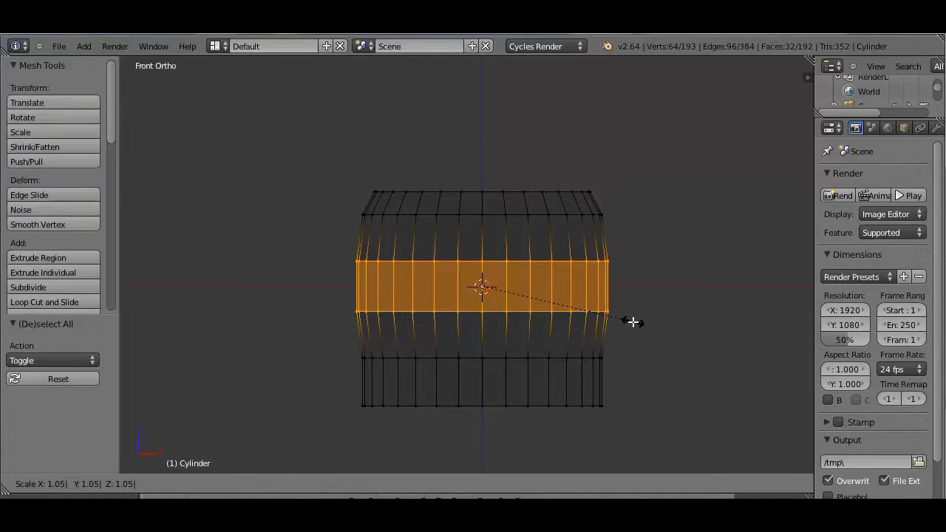
key("Return")
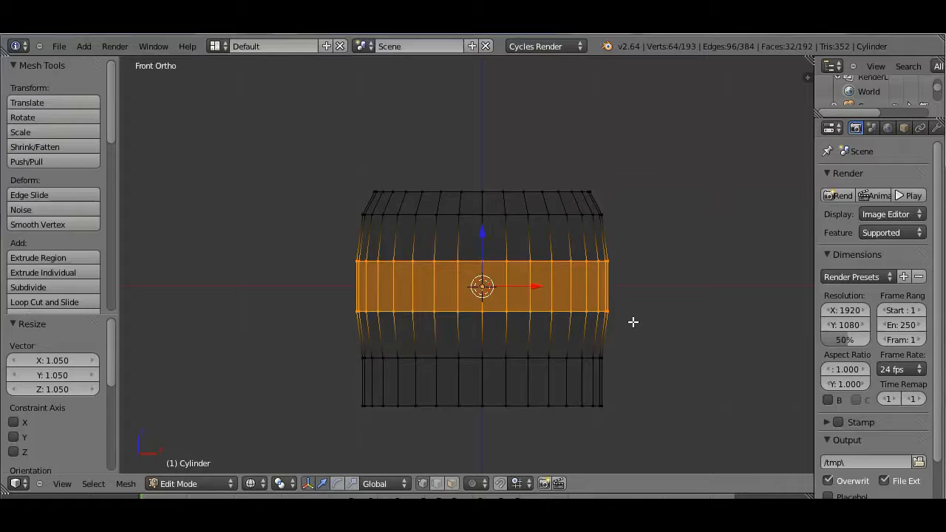
key("a")
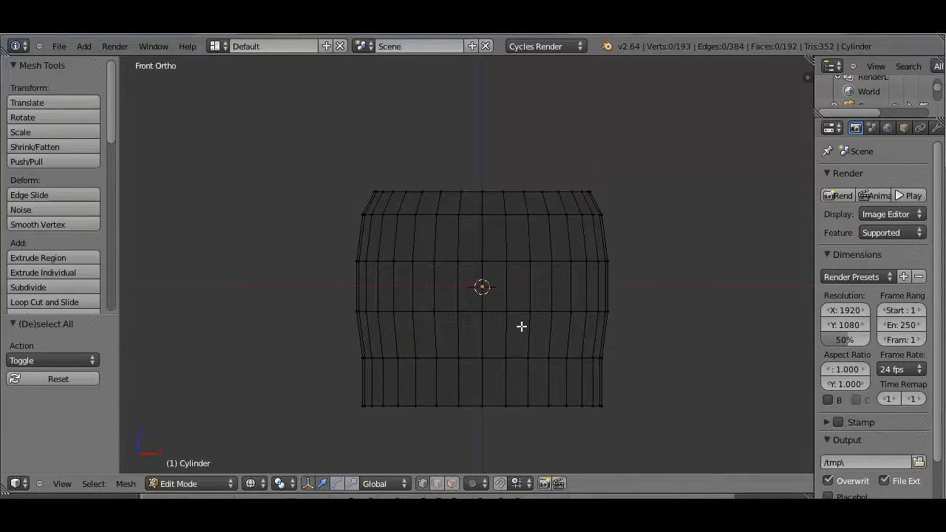
Scale the body's bottom ring and base centre vertex to 0.8 and leave the mesh deselected.
key("b")
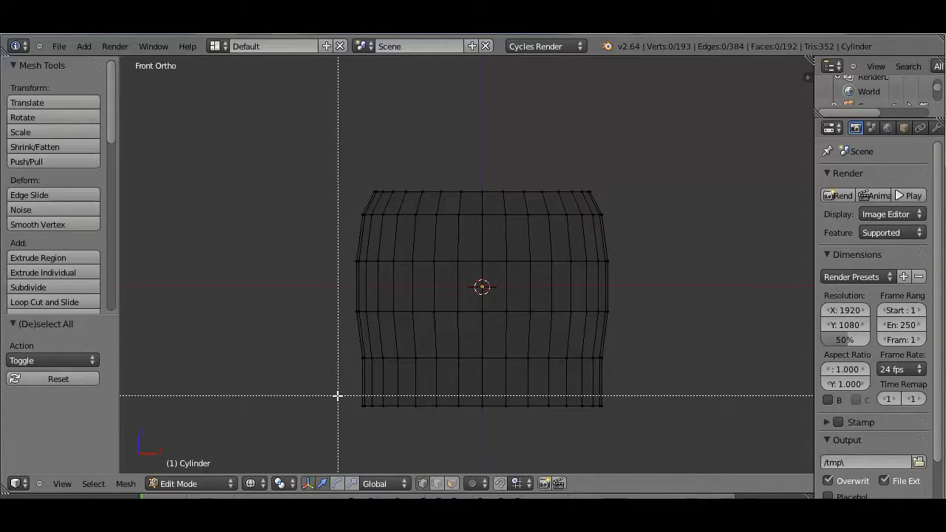
left_click_drag(323, 391, 628, 429)
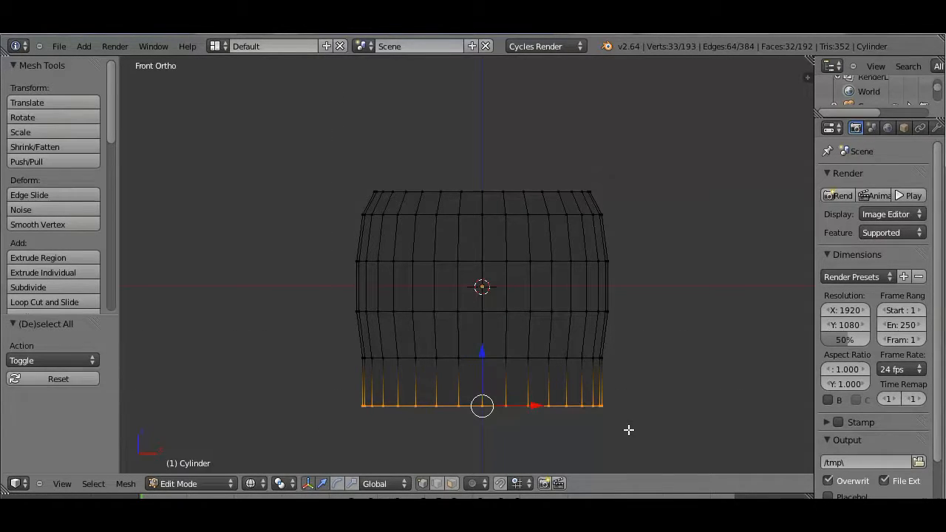
key("s")
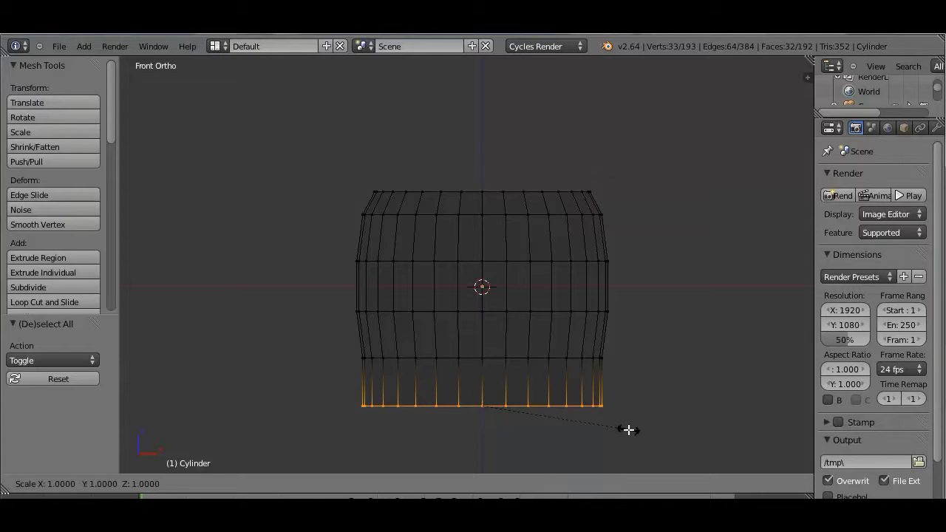
key("0")
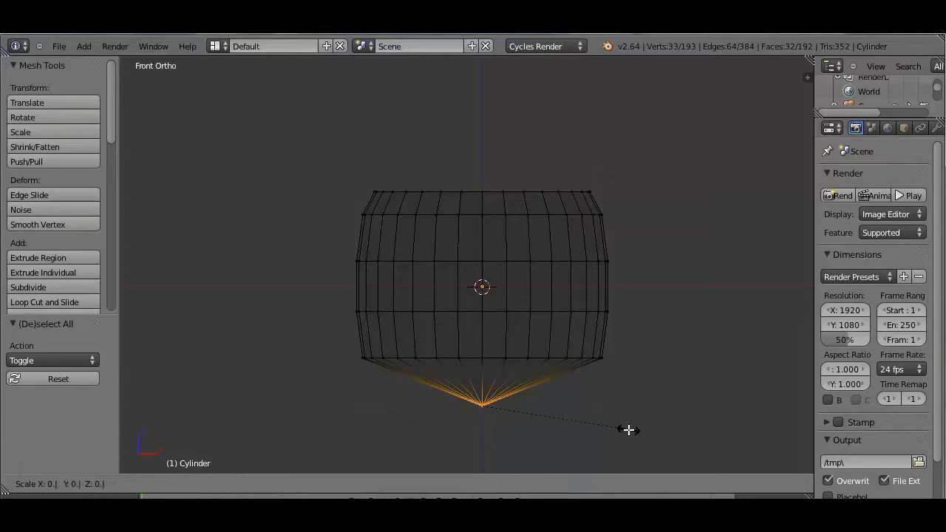
key("8")
key("Return")
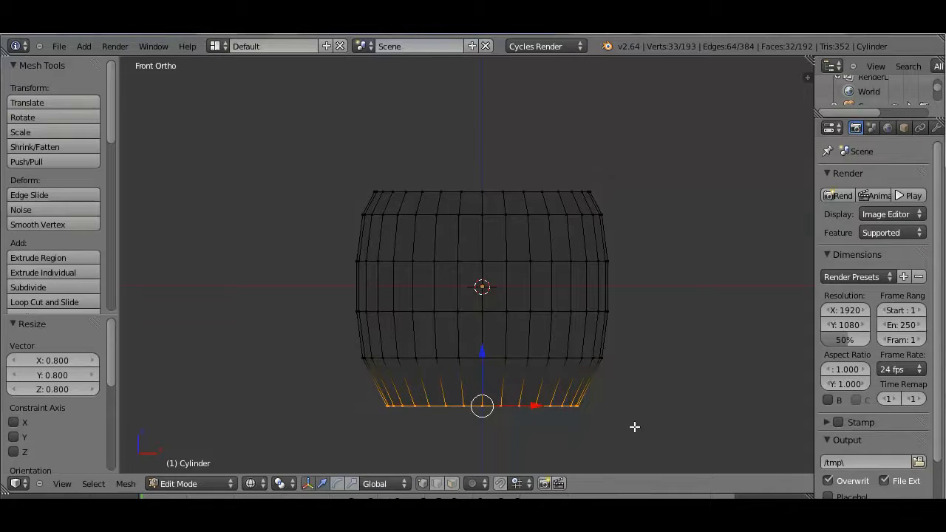
key("a")
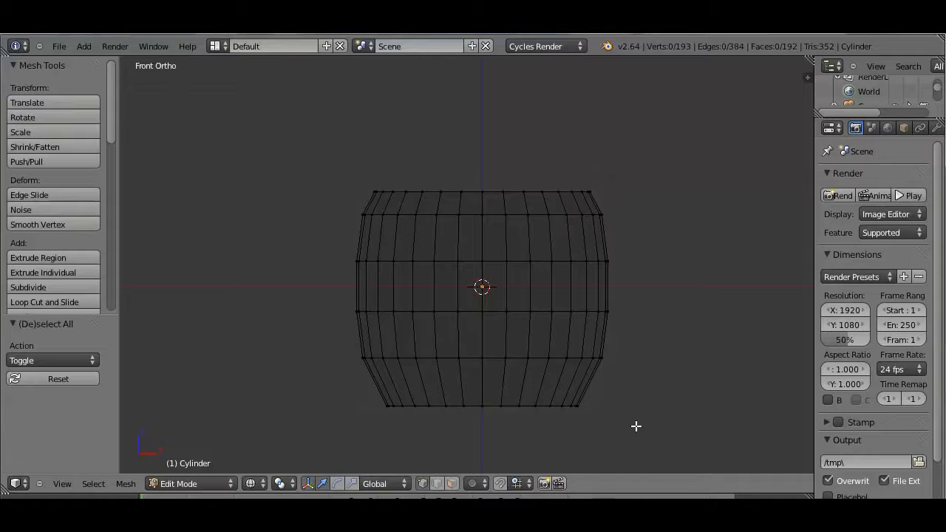
Return the cylinder to Object Mode and set the viewport shading to Solid.
left_click(230, 484)
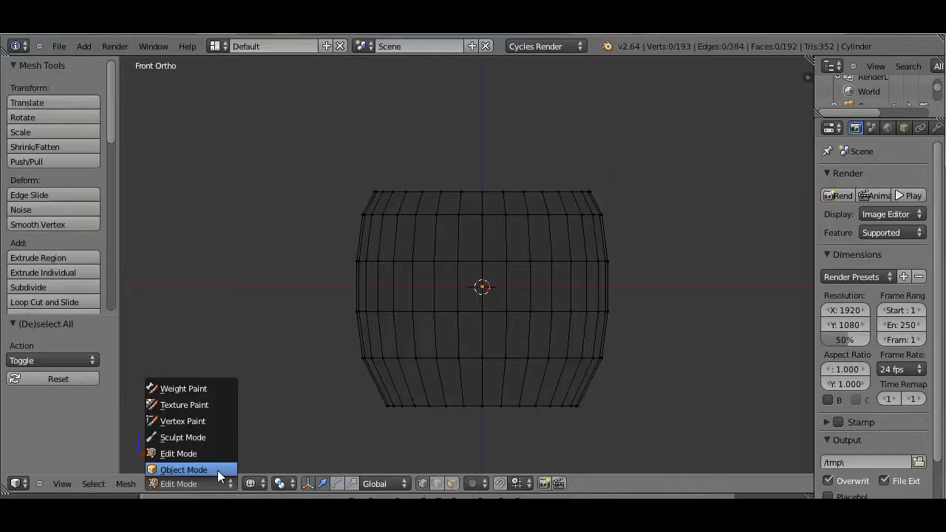
left_click(211, 469)
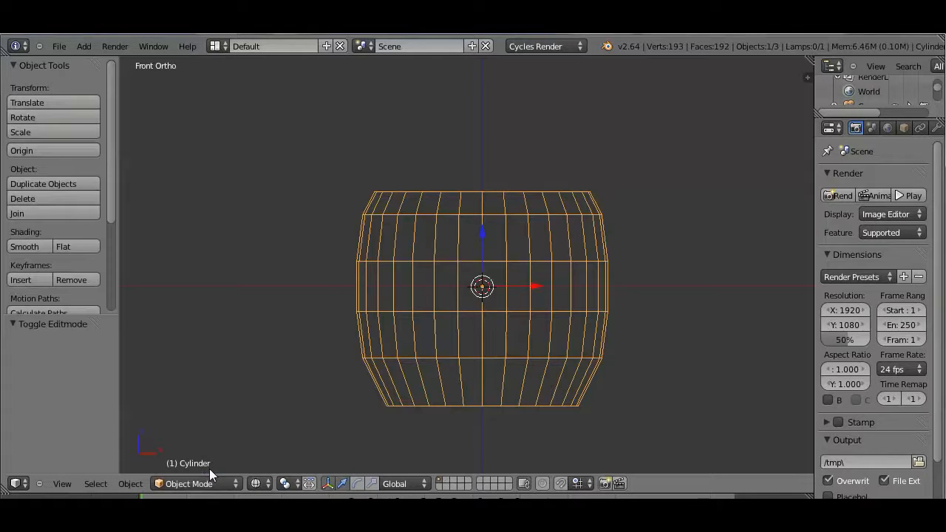
left_click(267, 482)
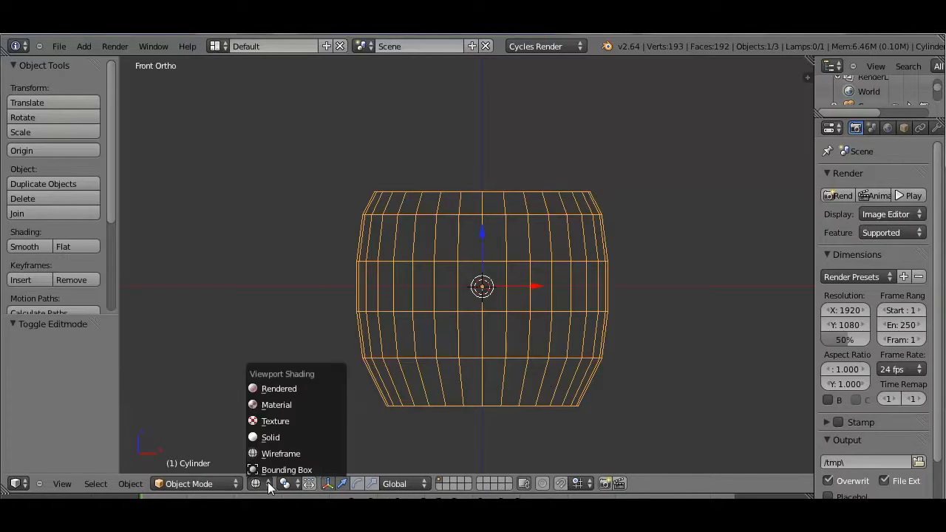
left_click(275, 436)
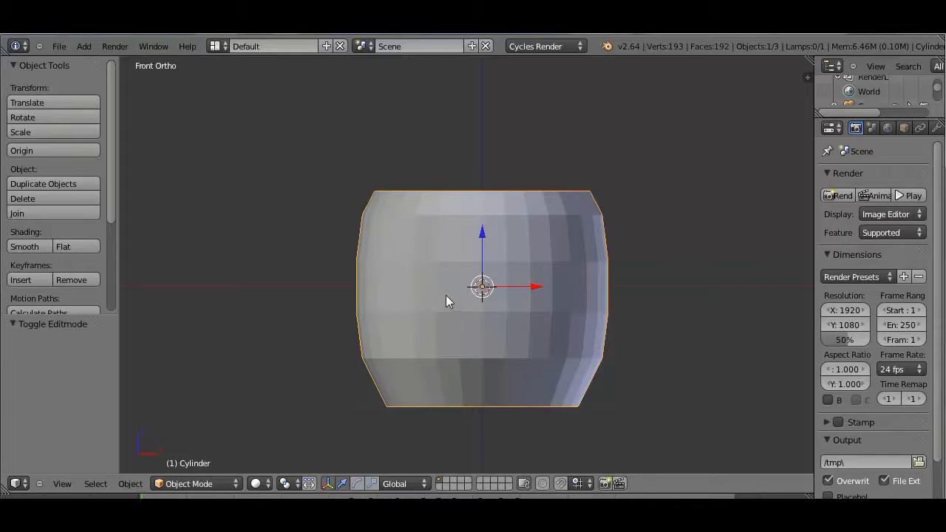
Place the 3D cursor beside the mug on the X axis, at about X 3.22, and add a Path curve there.
middle_click_drag(447, 292, 218, 274, "shift")
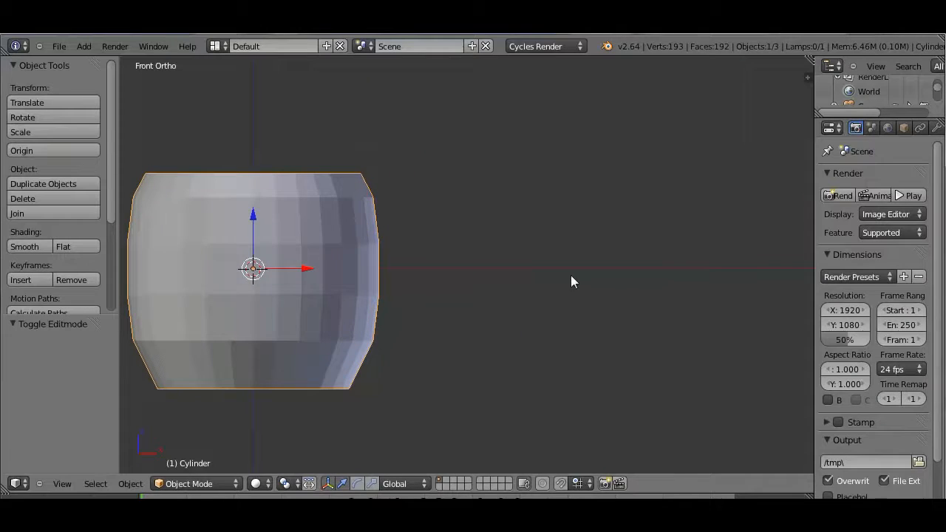
left_click(638, 268)
left_click(84, 47)
mouse_move(90, 76)
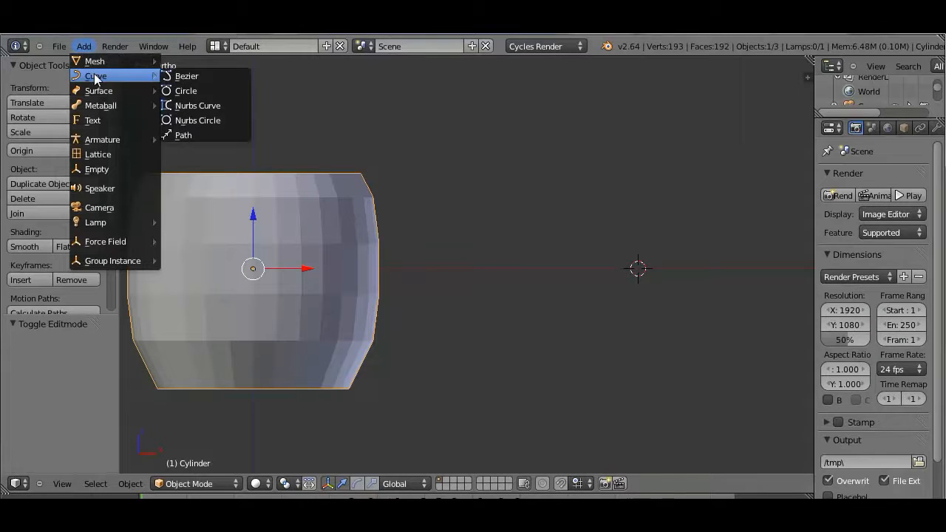
left_click(193, 136)
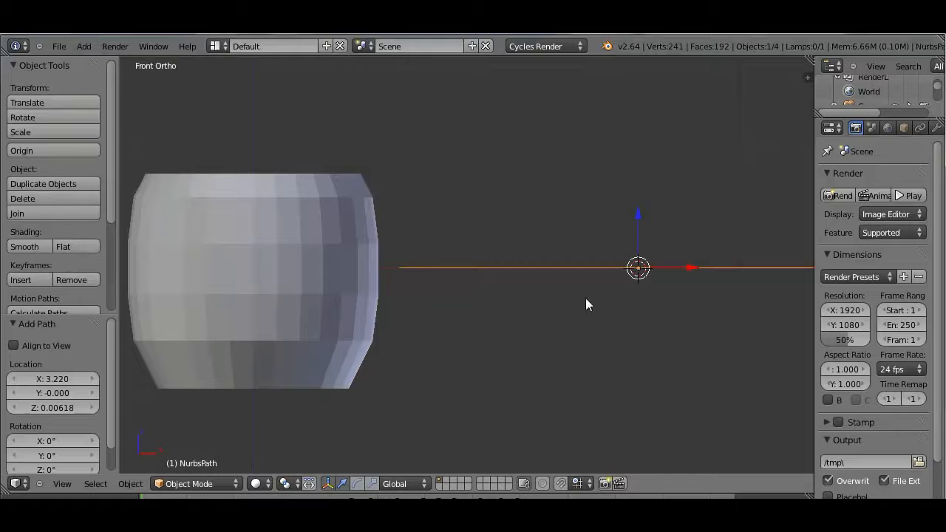
Put the path into Edit Mode and raise its control point nearest the mug, shifting it slightly closer to the body.
scroll(581, 303, "down", 1)
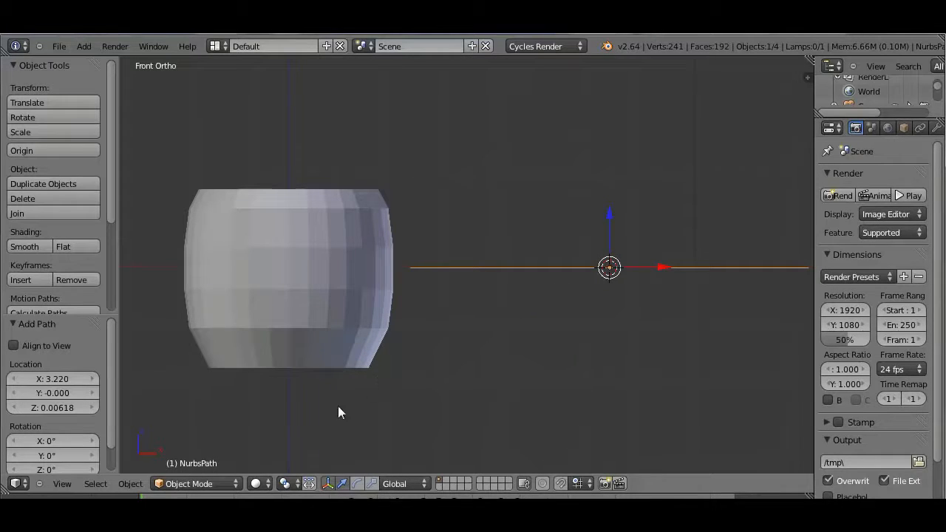
left_click(229, 483)
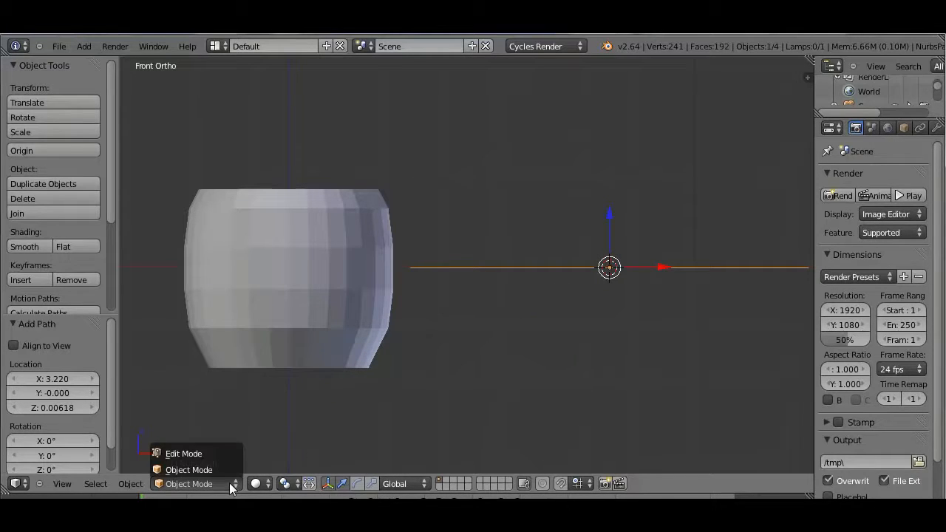
left_click(205, 453)
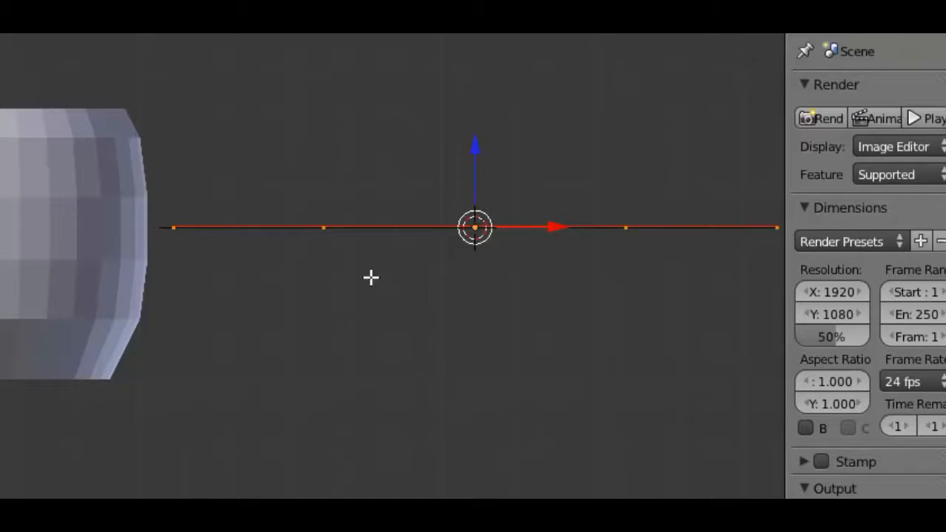
right_click(174, 228)
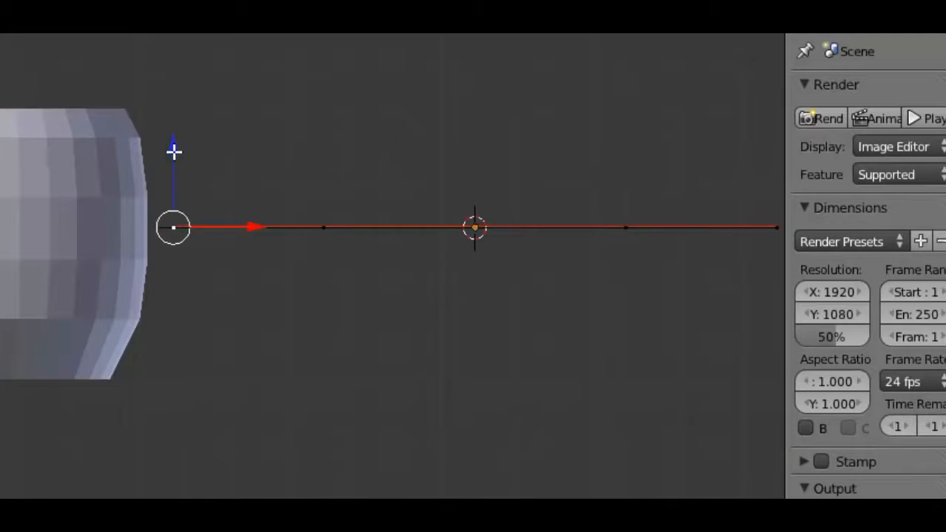
left_click_drag(173, 151, 171, 90)
mouse_move(254, 165)
left_mouse_down()
mouse_move(313, 164)
mouse_move(267, 162)
left_mouse_up()
left_click_drag(254, 162, 250, 164)
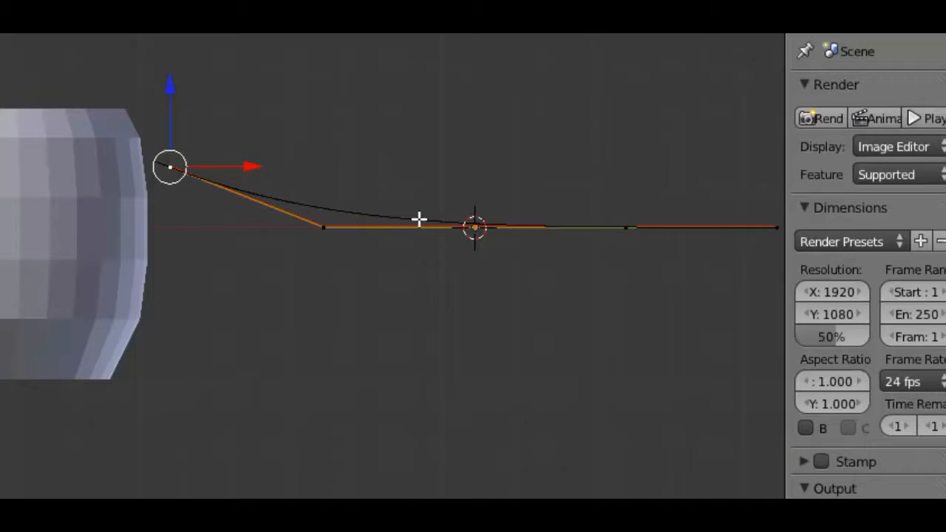
Move the path's second control point above the first one's height and in toward the mug to form the handle's upper bend.
right_click(321, 228)
left_click_drag(327, 147, 315, 45)
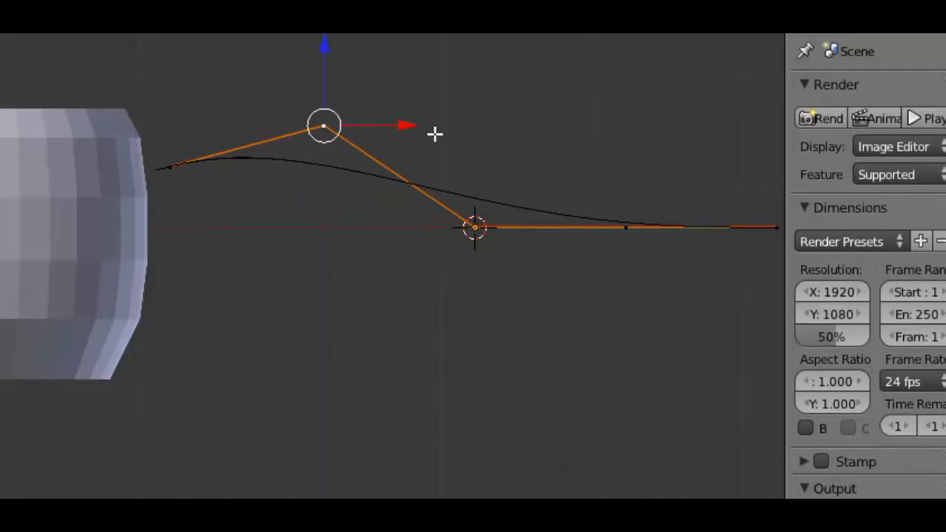
left_click_drag(407, 123, 340, 124)
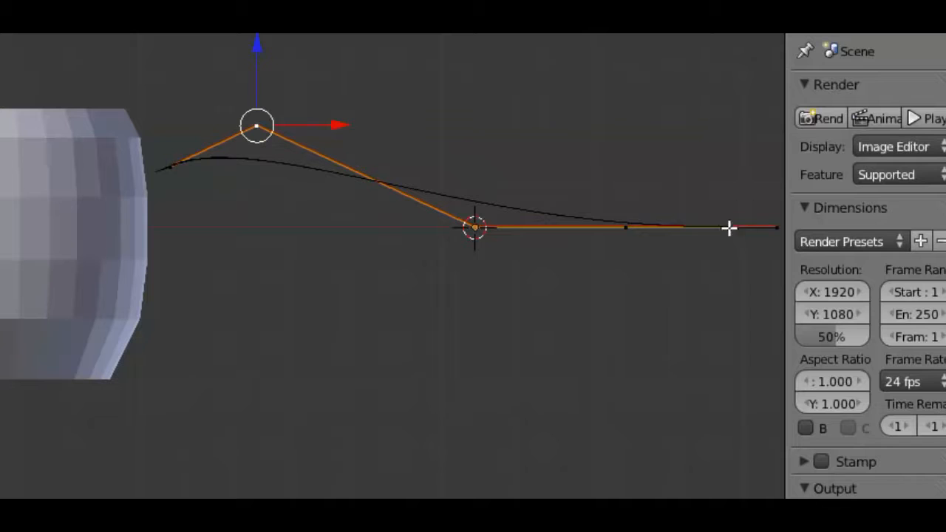
Lower the path's far end point and bring it back toward the mug, beneath the upper end point.
right_click(776, 228)
left_click_drag(776, 148, 760, 228)
scroll(704, 287, "down", 1)
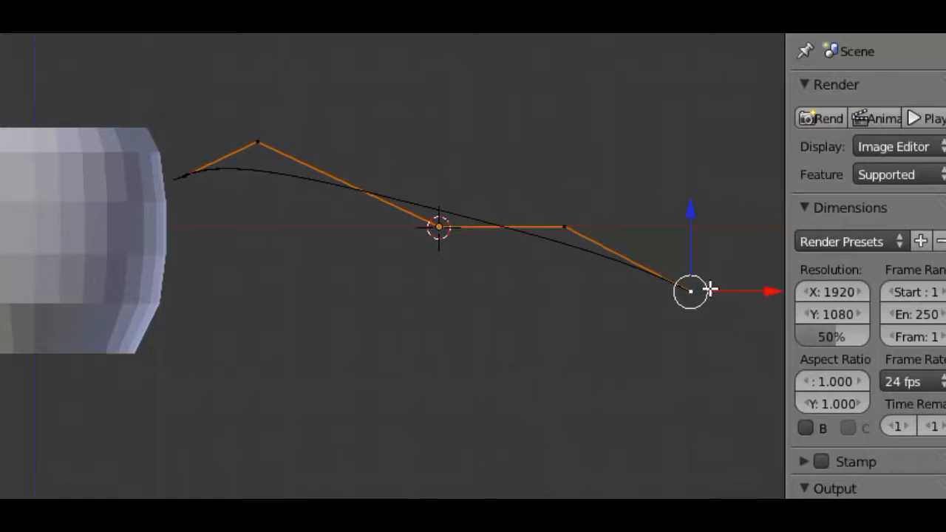
left_click_drag(769, 296, 268, 293)
Move the fourth control point down and in for the handle's lower bend, and pull the middle point along X toward the mug.
right_click(564, 226)
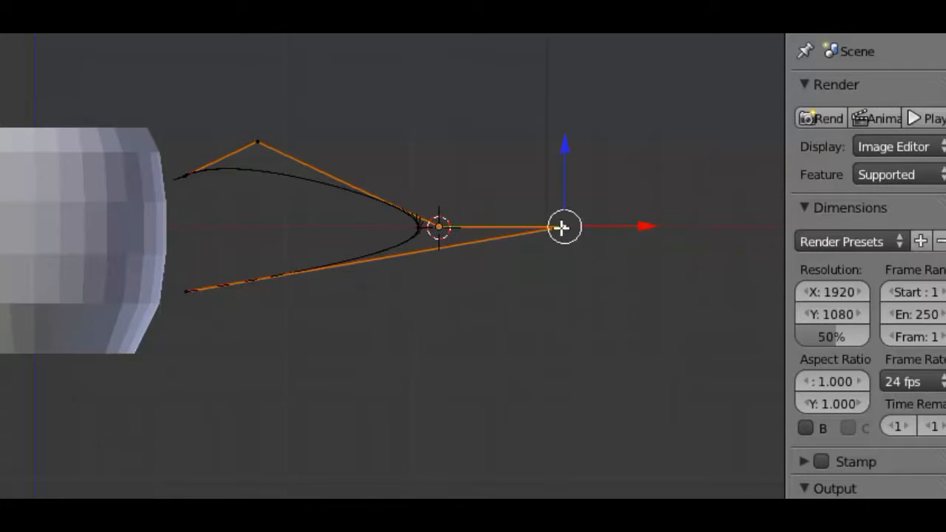
left_click_drag(564, 145, 550, 241)
left_click_drag(651, 324, 349, 319)
right_click(438, 226)
left_click_drag(526, 227, 431, 231)
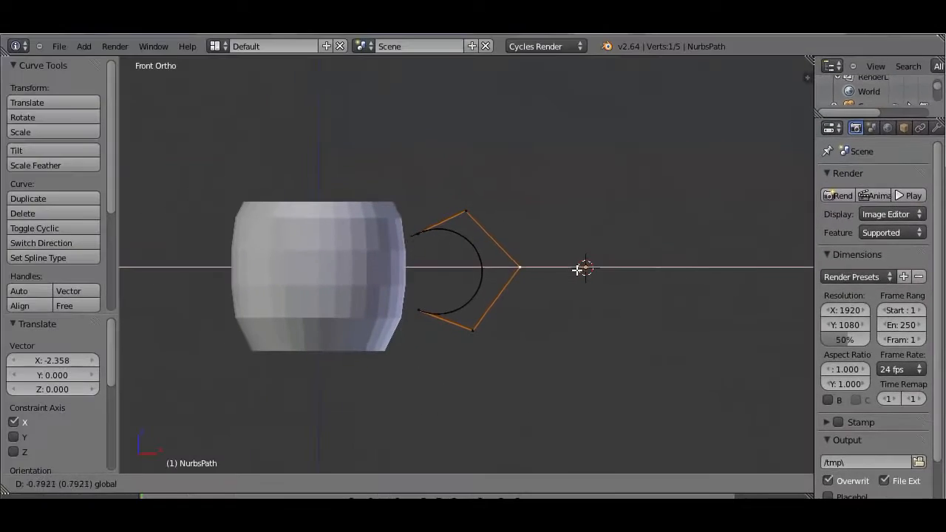
Move the path's middle control point about 0.91 toward the mug along X, and raise the lower end point about 0.11 along Z.
left_click_drag(577, 270, 569, 270)
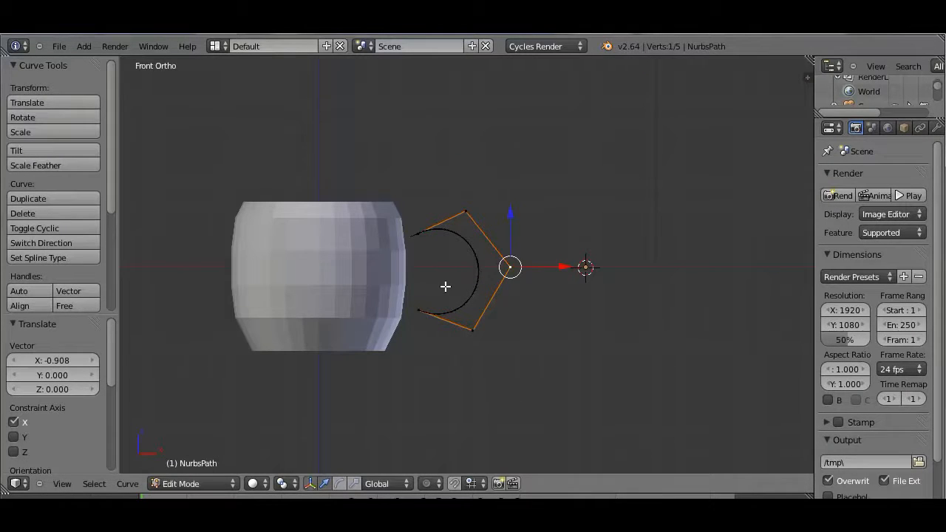
scroll(439, 266, "up", 3)
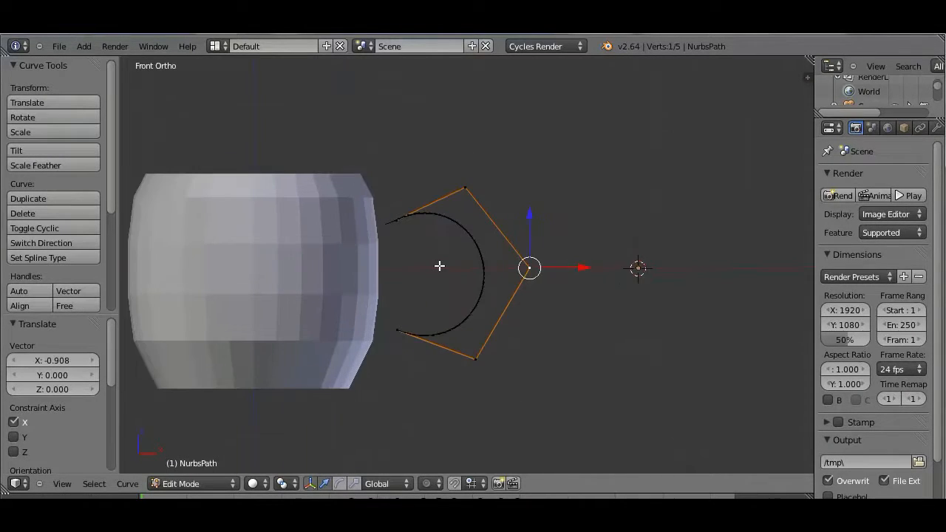
scroll(439, 266, "up", 1)
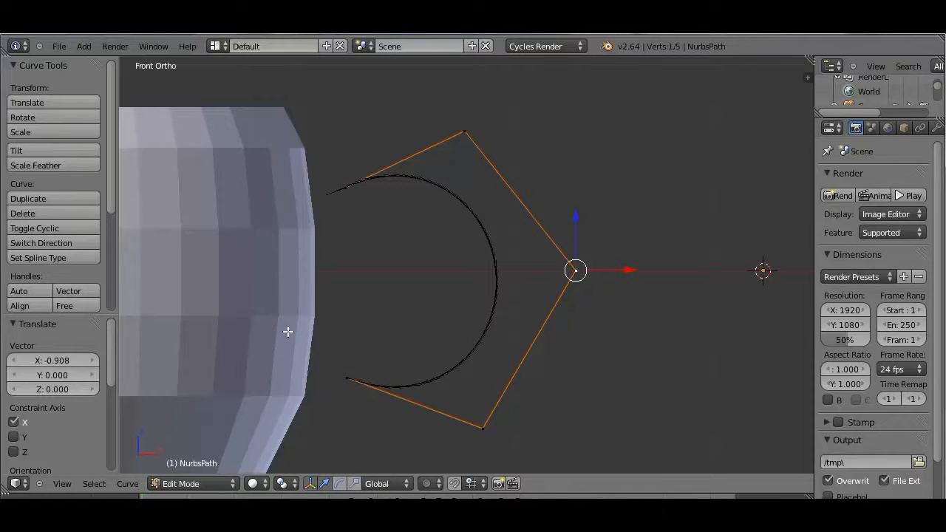
right_click(359, 246)
right_click(345, 377)
key("g")
key("z")
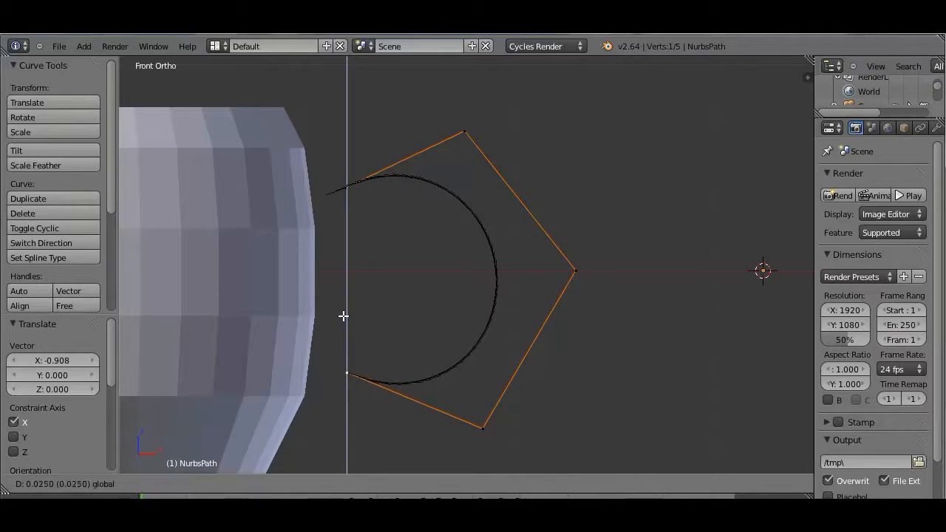
left_click(340, 299)
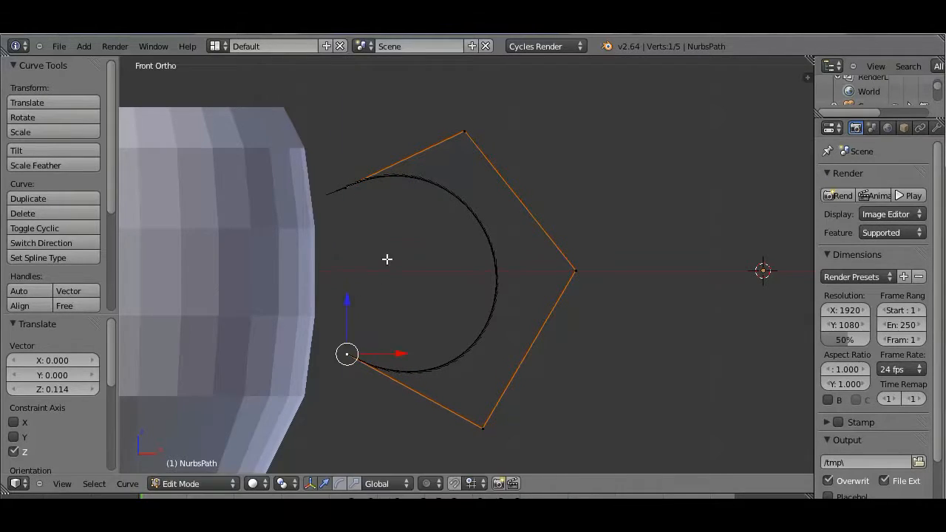
Shift the upper bend's control point about 0.075 toward the mug along X and lower it about 0.068 along Z.
right_click(464, 131)
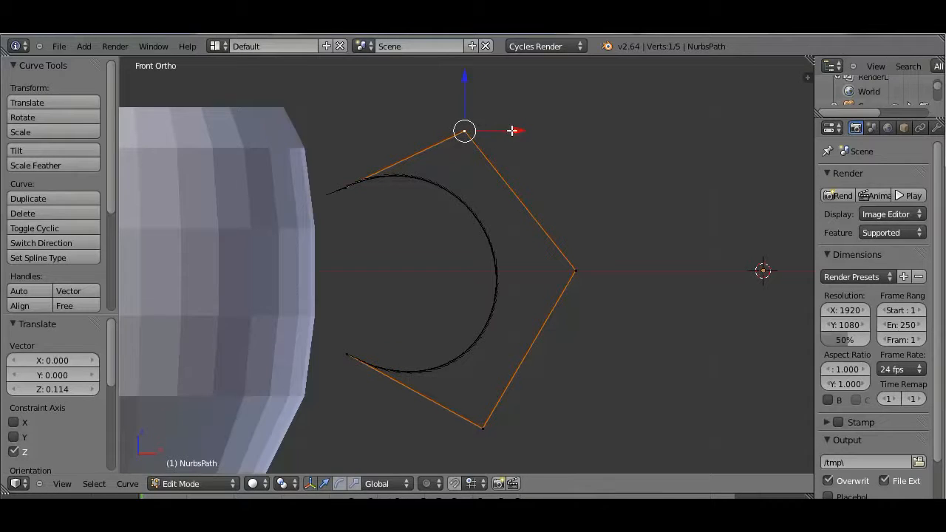
key("g")
key("x")
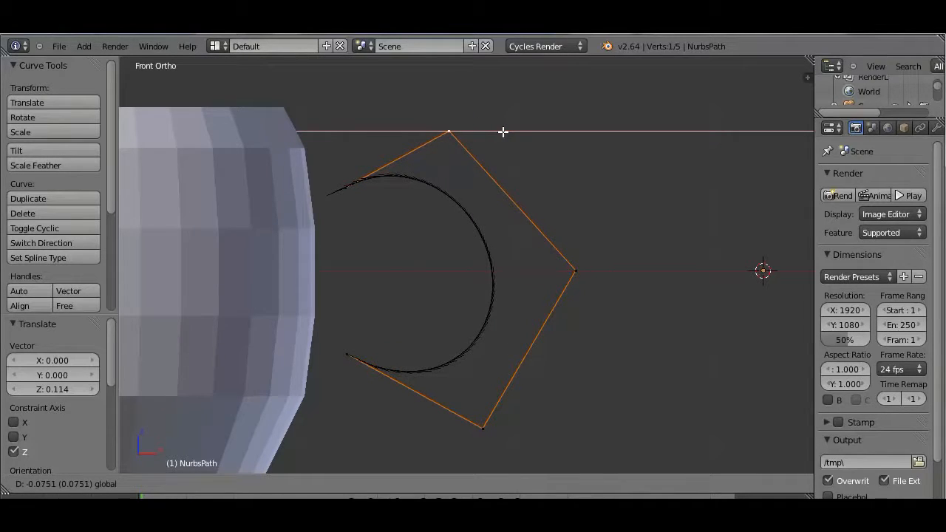
left_click(502, 131)
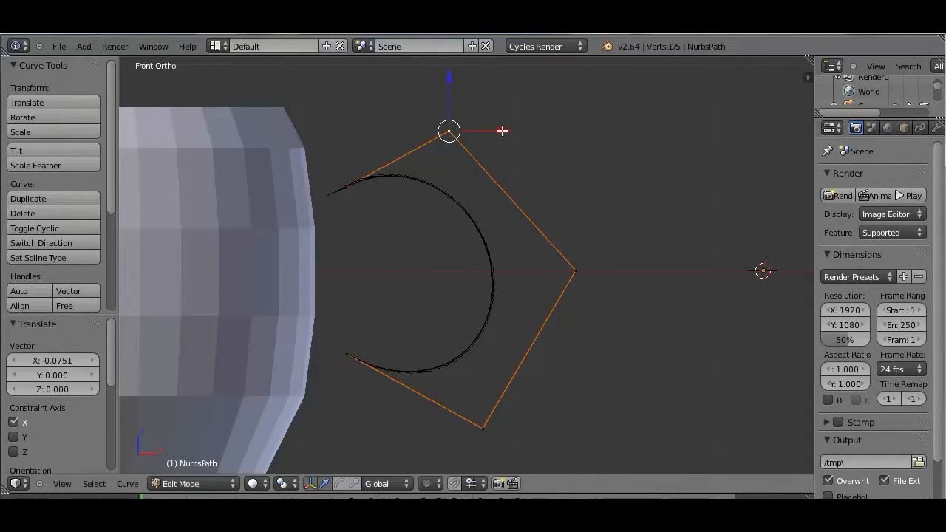
key("g")
key("z")
left_click(448, 89)
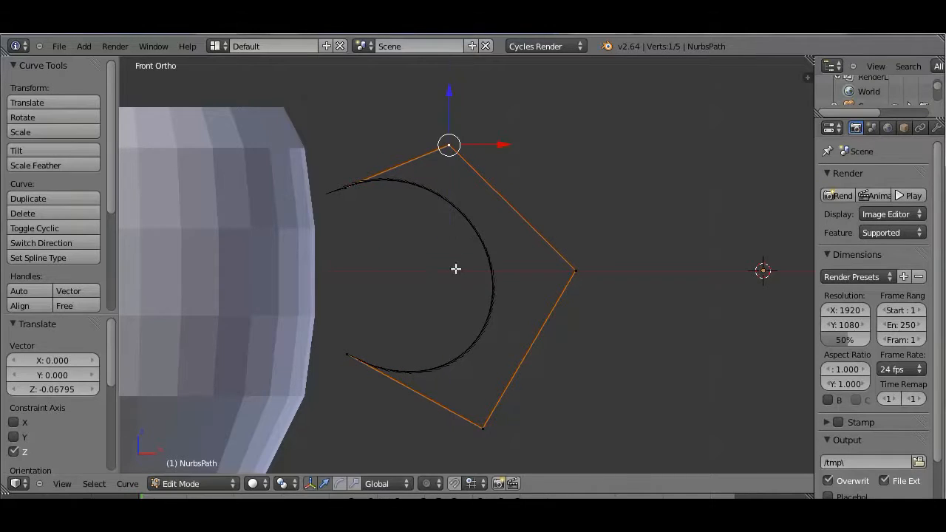
Shift the lower bend's control point about 0.168 toward the mug along X and raise it about 0.165 along Z.
right_click(477, 427)
key("g")
key("x")
left_click(498, 426)
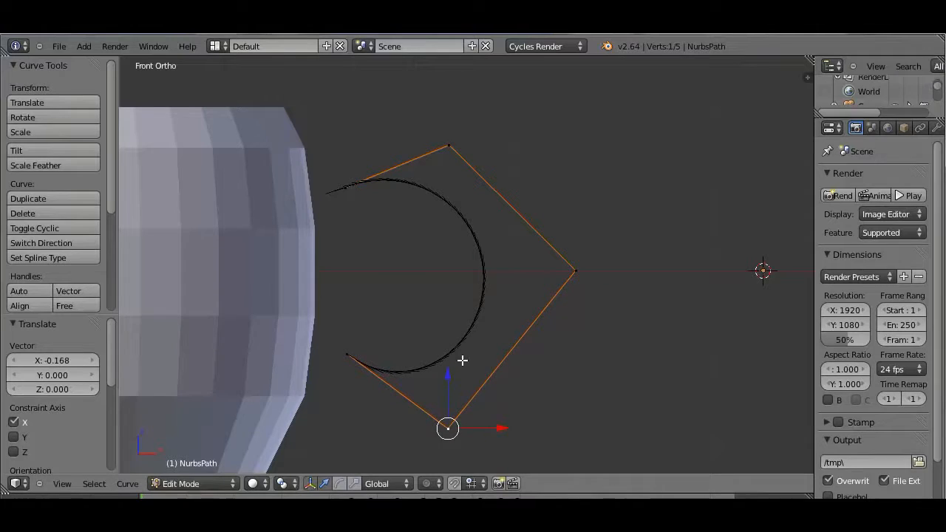
key("g")
key("z")
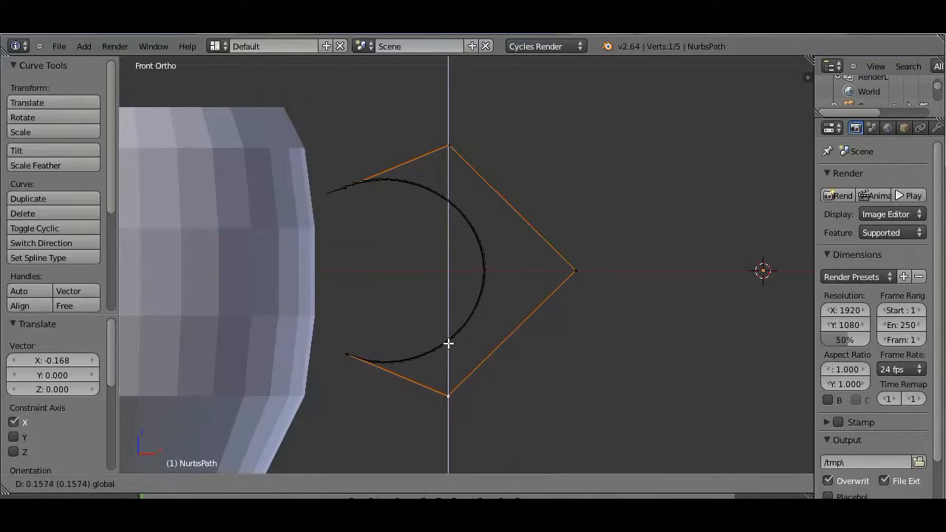
left_click(447, 342)
Pull the path's middle control point about 0.41 closer to the mug along X and return to Object Mode.
right_click(575, 271)
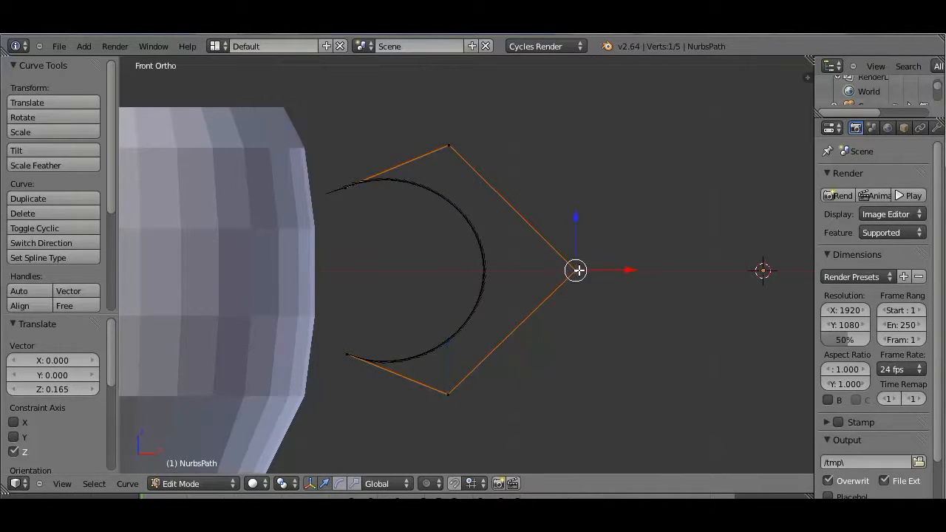
left_click_drag(626, 271, 545, 275)
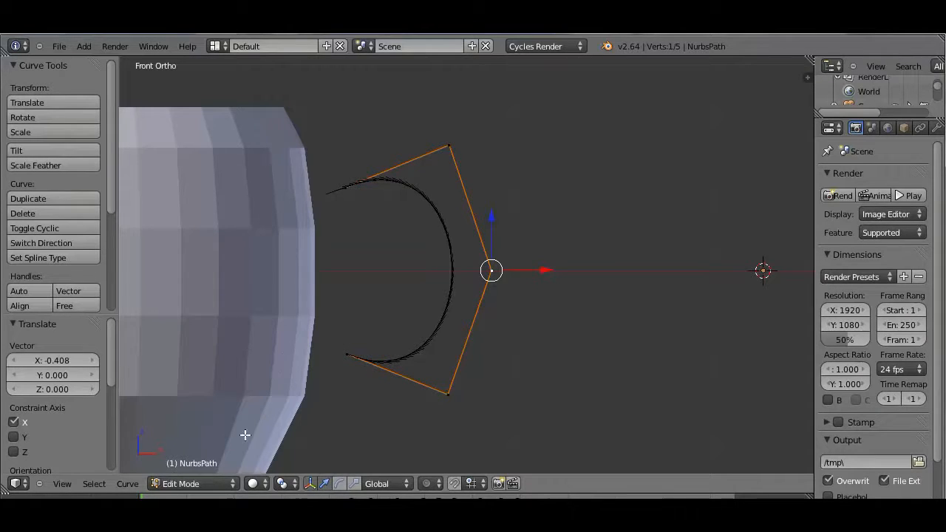
left_click(227, 482)
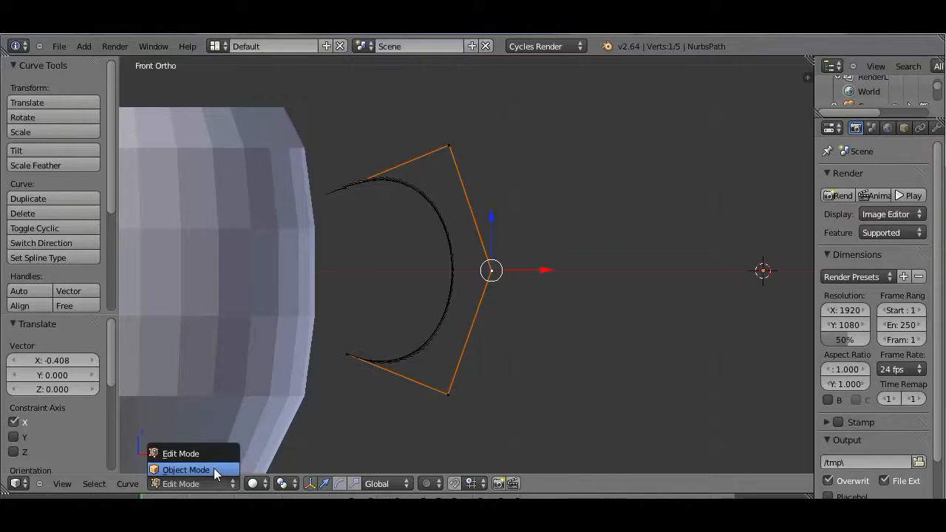
left_click(214, 470)
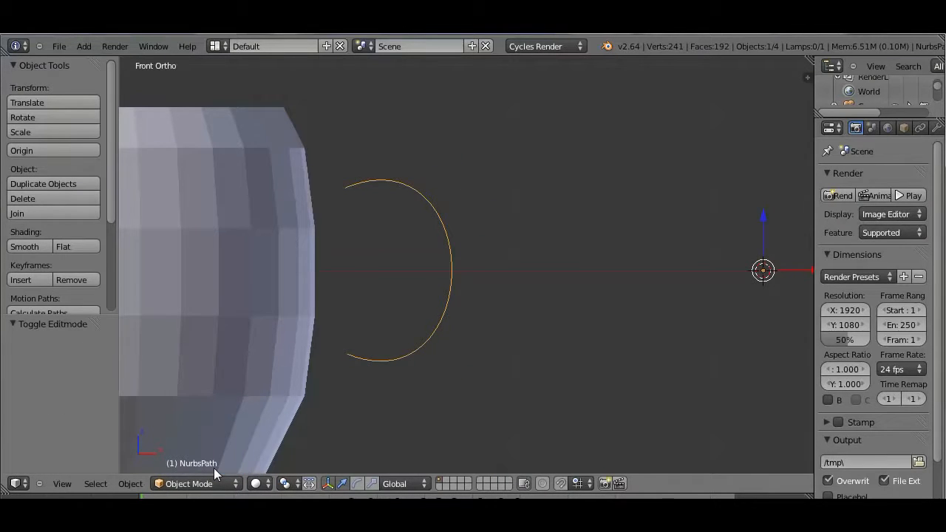
Add a Bezier circle curve at the 3D cursor and scale it to 0.2.
left_click(84, 48)
mouse_move(96, 76)
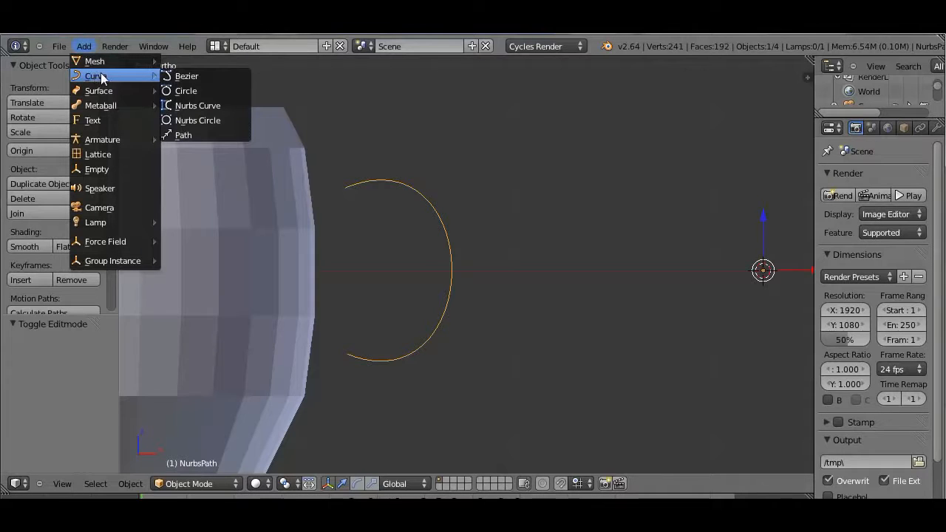
left_click(198, 90)
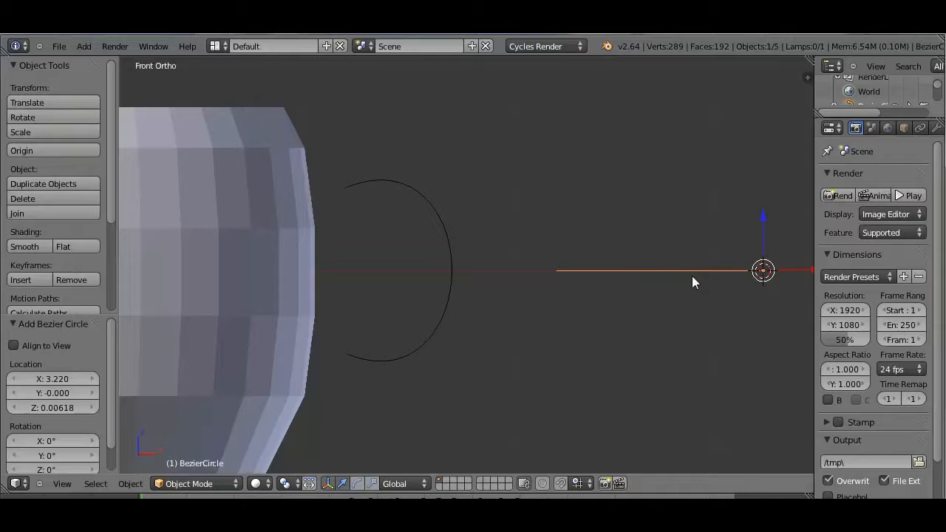
mouse_move(706, 269)
middle_mouse_down()
mouse_move(679, 302)
mouse_move(684, 293)
middle_mouse_up()
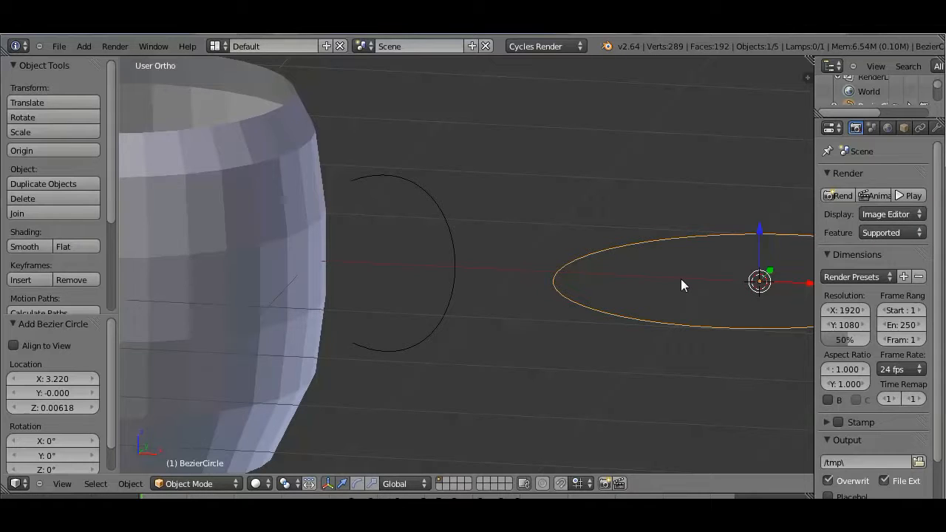
key("s")
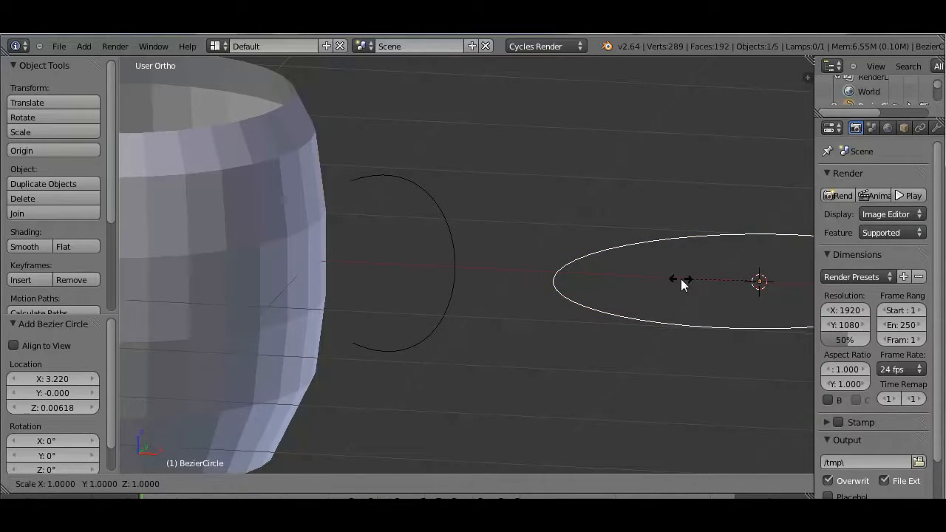
type("0.2")
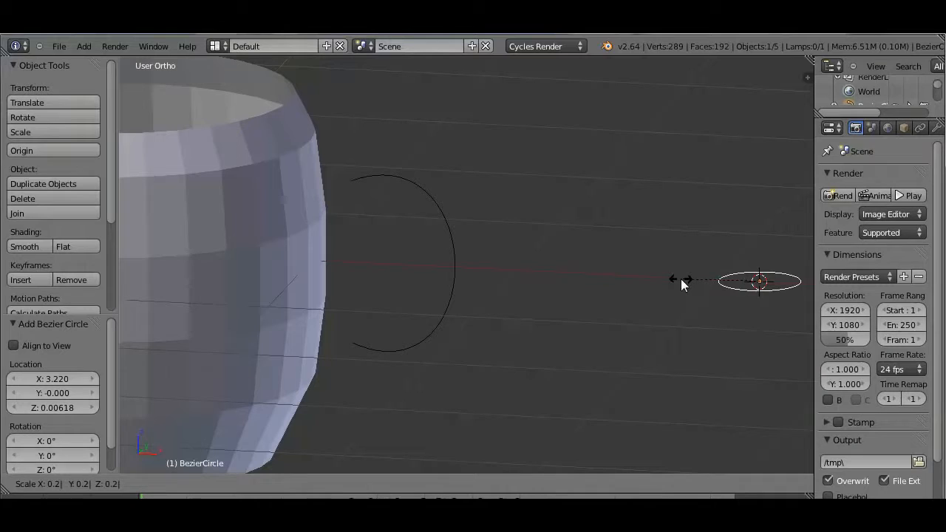
key("Return")
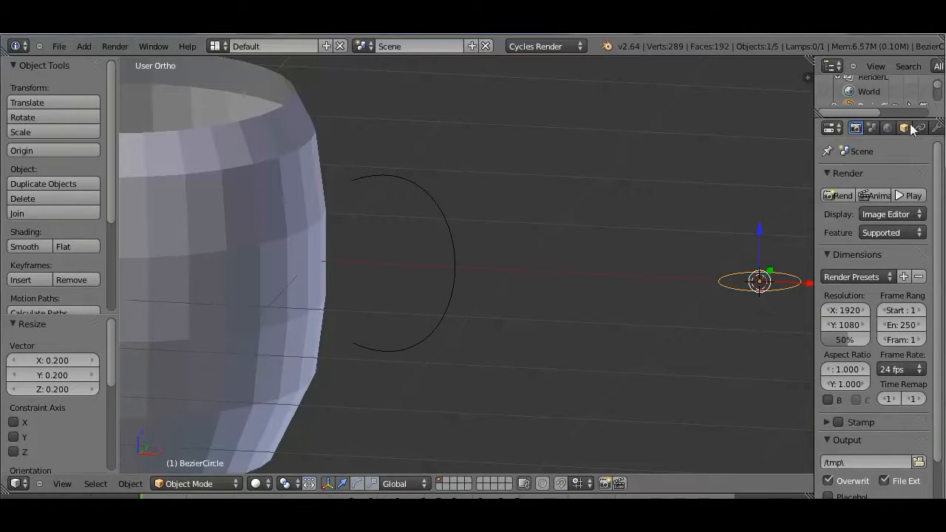
Widen the properties area and assign BezierCircle as the handle path's bevel object.
scroll(940, 89, "down", 3)
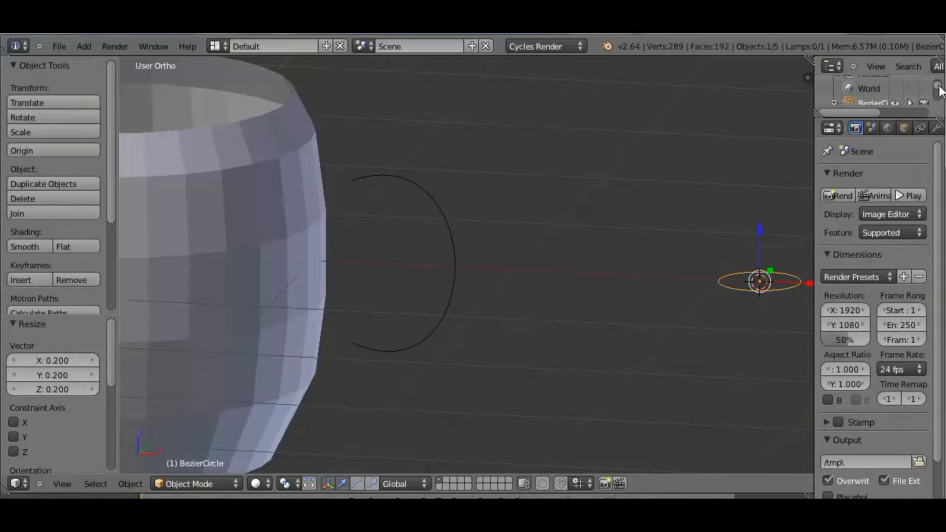
left_click_drag(939, 87, 939, 89)
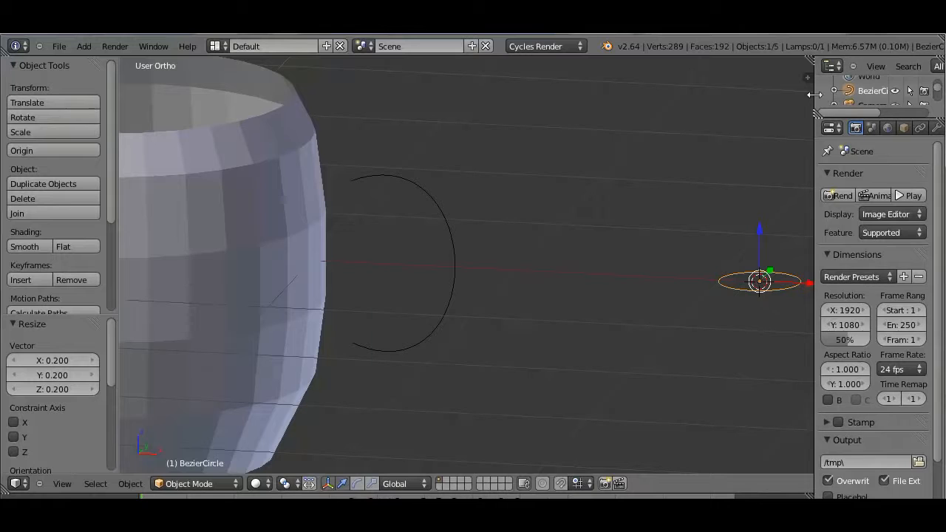
left_click_drag(813, 94, 775, 100)
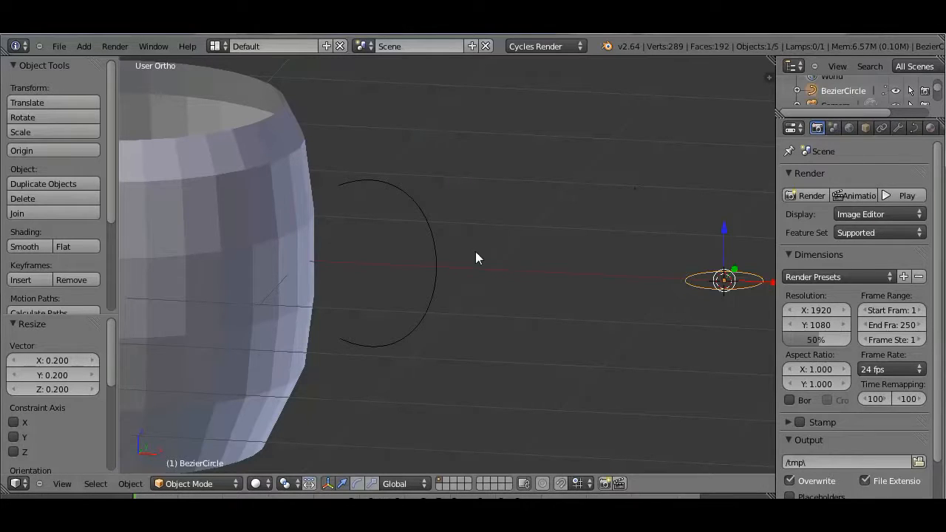
right_click(436, 266)
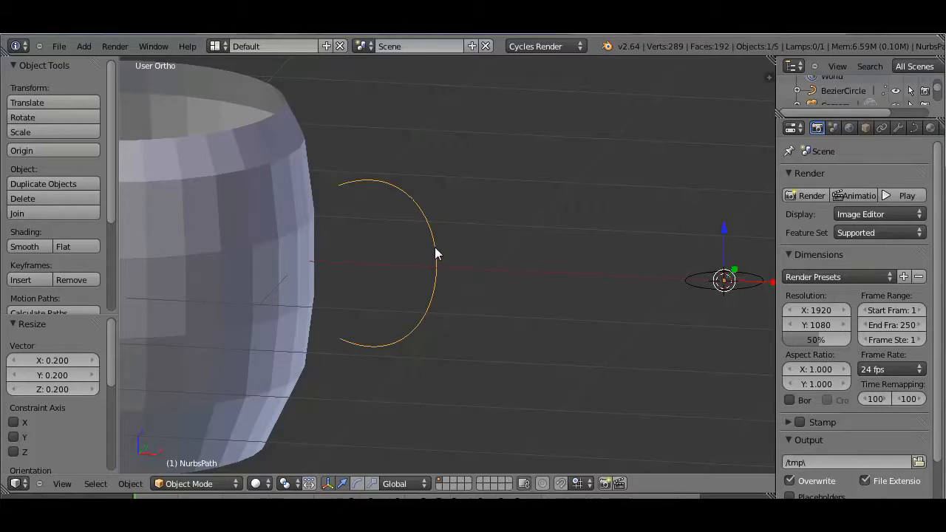
left_click(914, 128)
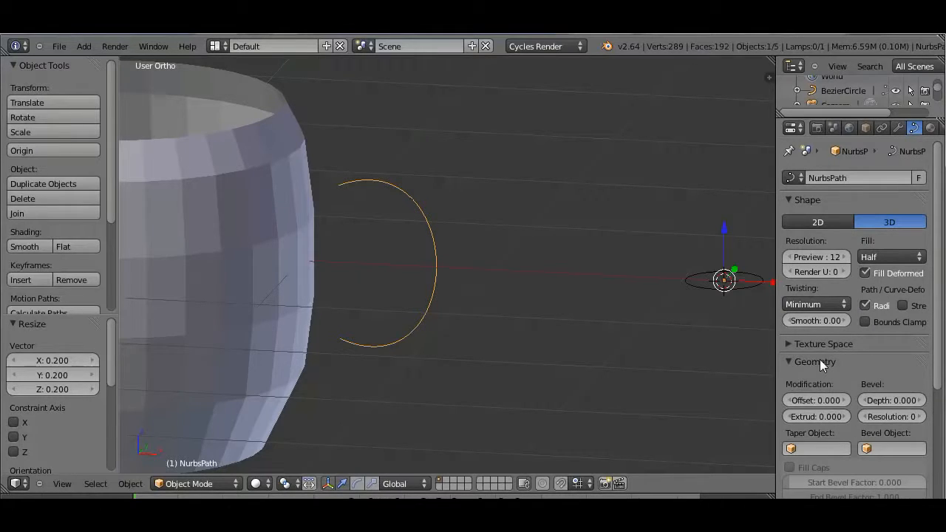
left_click(870, 451)
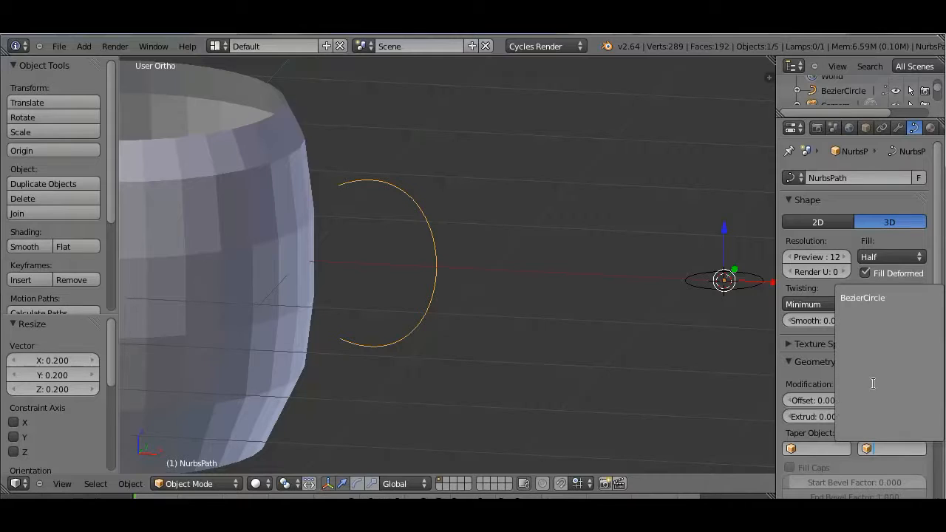
left_click(863, 298)
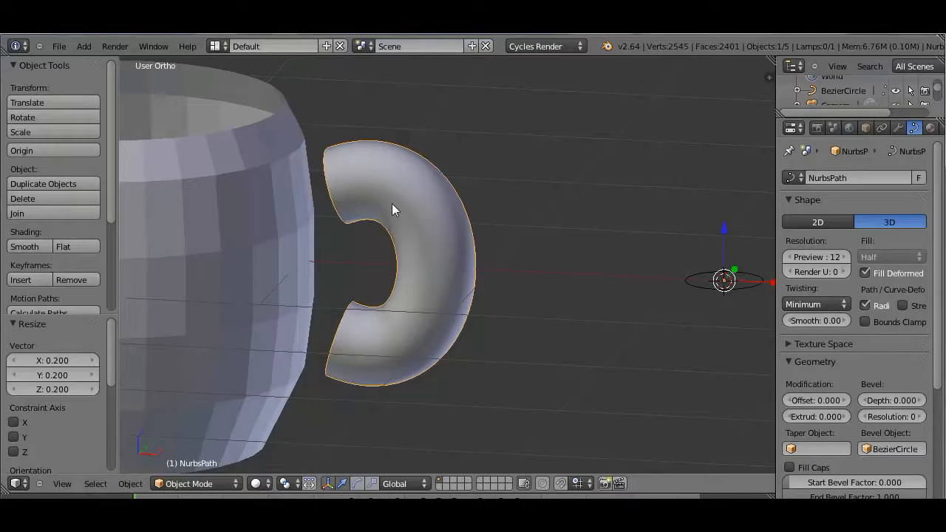
Reduce the Bezier circle's preview resolution U to 1 to simplify the handle's cross-section.
right_click(705, 285)
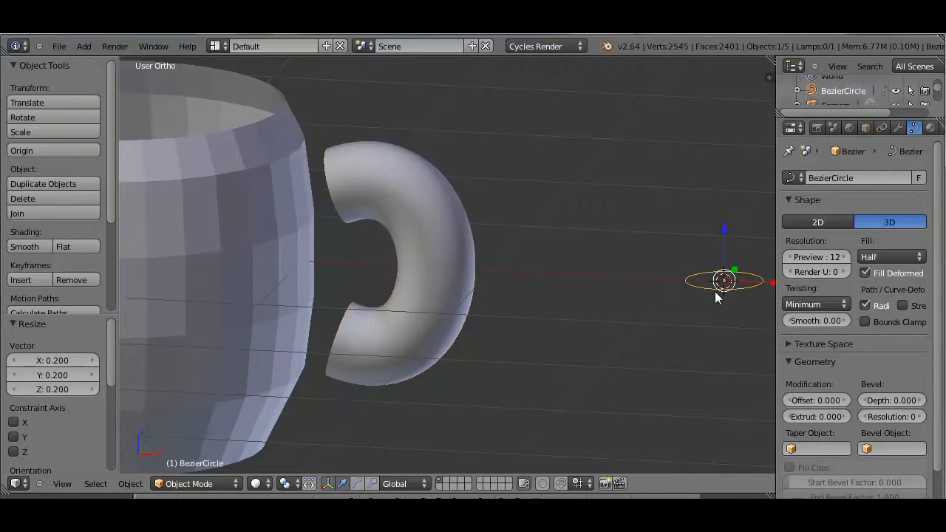
left_click(789, 257)
left_click(789, 257)
left_click(789, 257)
left_click(789, 257)
left_click(789, 257)
left_click(789, 257)
left_click(788, 257)
left_click(789, 257)
left_click(789, 257)
left_click(789, 257)
left_click(789, 257)
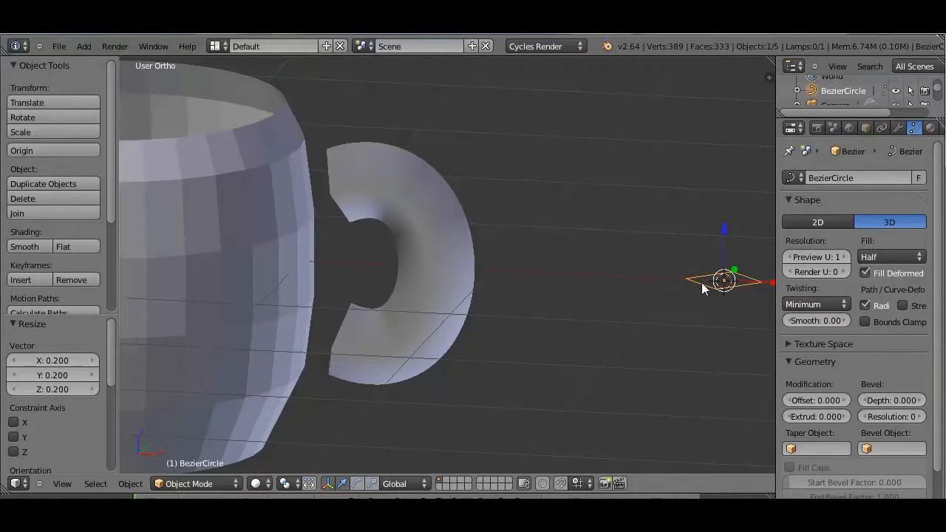
Convert the beveled handle path into a mesh with Mesh from Curve/Meta/Surf/Text.
middle_click_drag(450, 284, 501, 275)
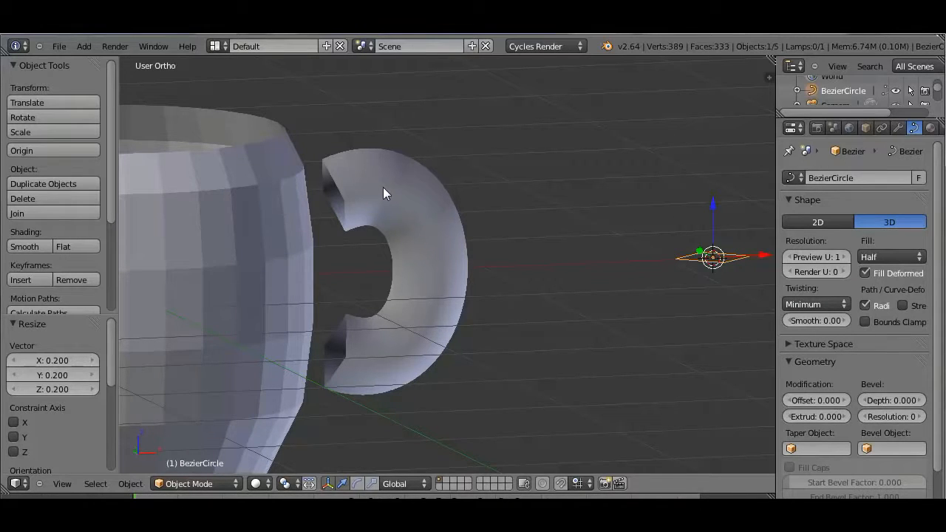
right_click(427, 204)
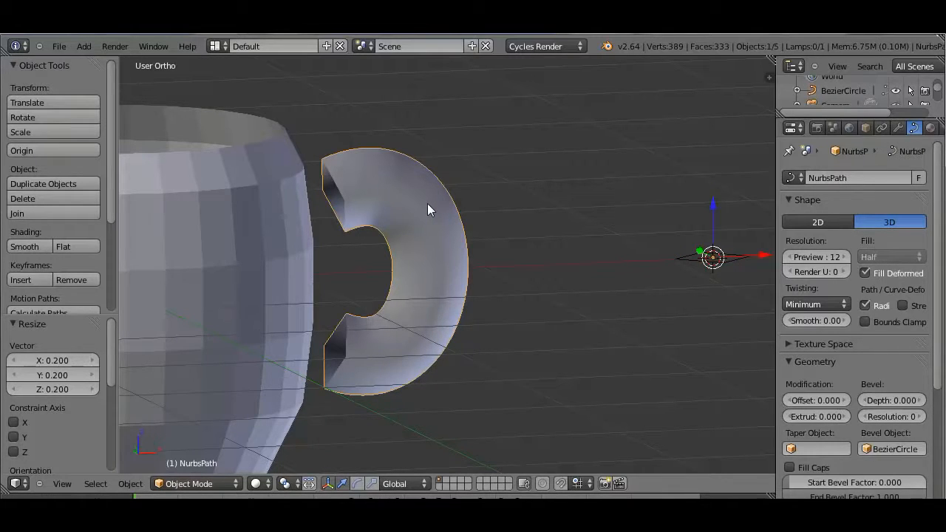
key("alt+c")
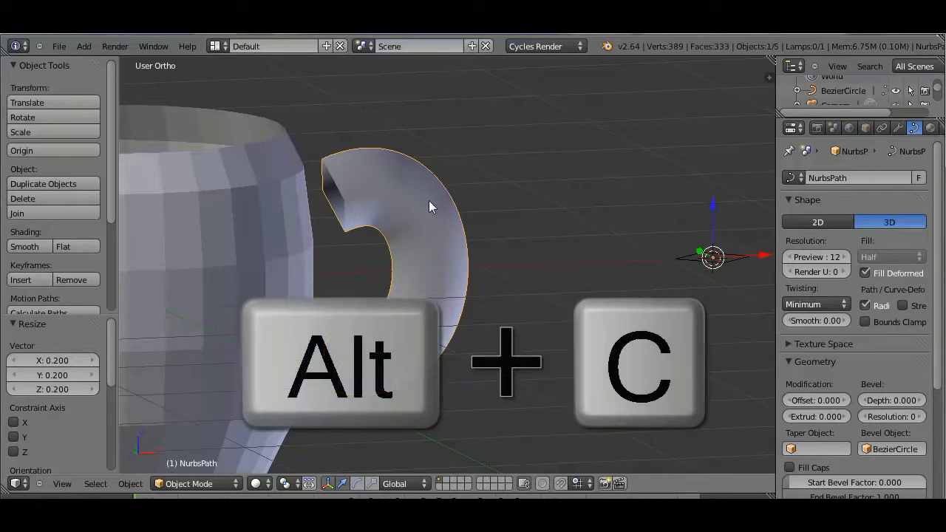
key("alt+c")
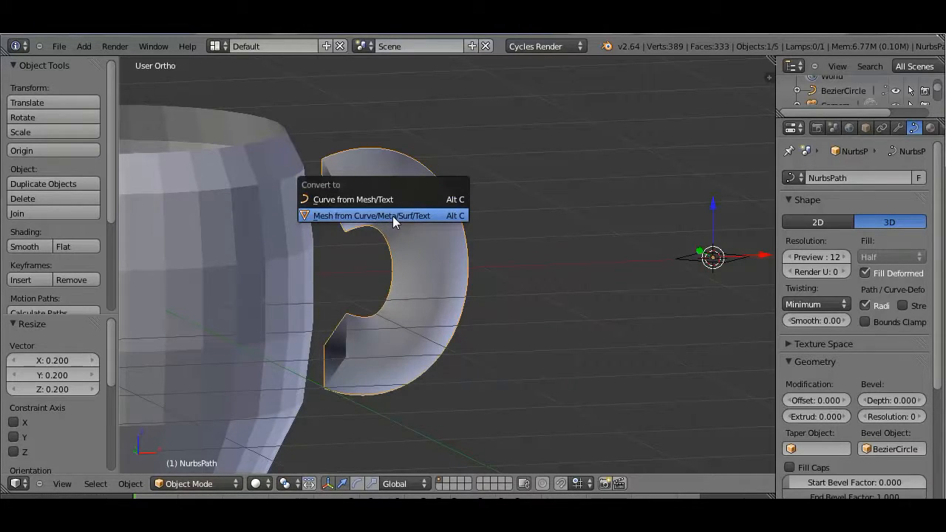
left_click(392, 215)
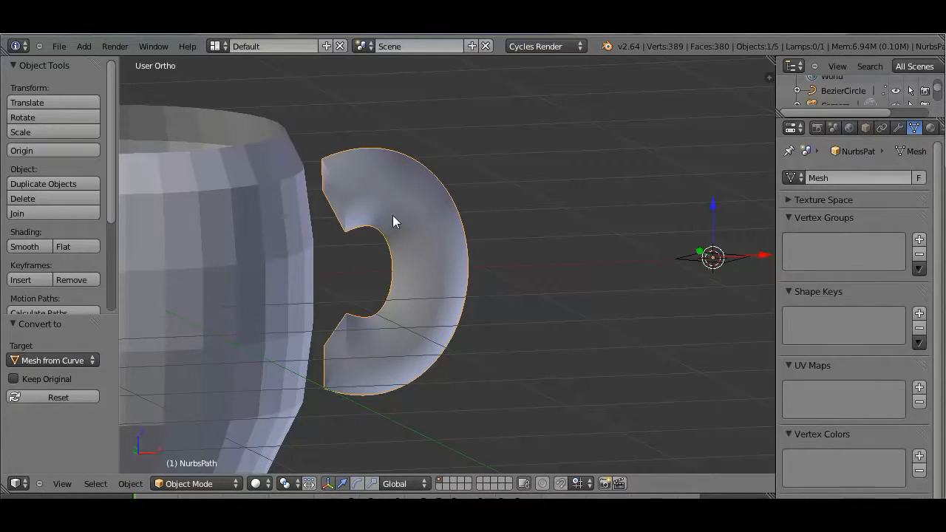
Delete the leftover Bezier circle object beside the mug handle.
right_click(685, 260)
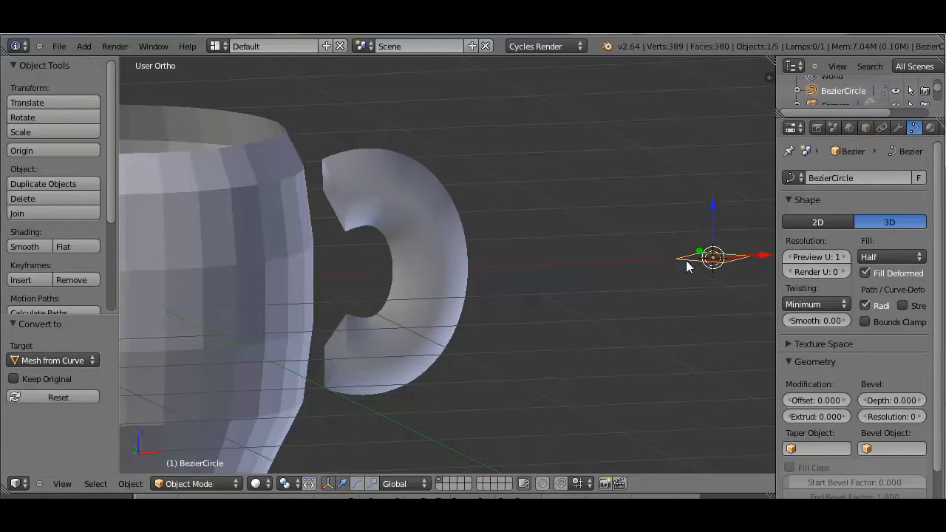
key("x")
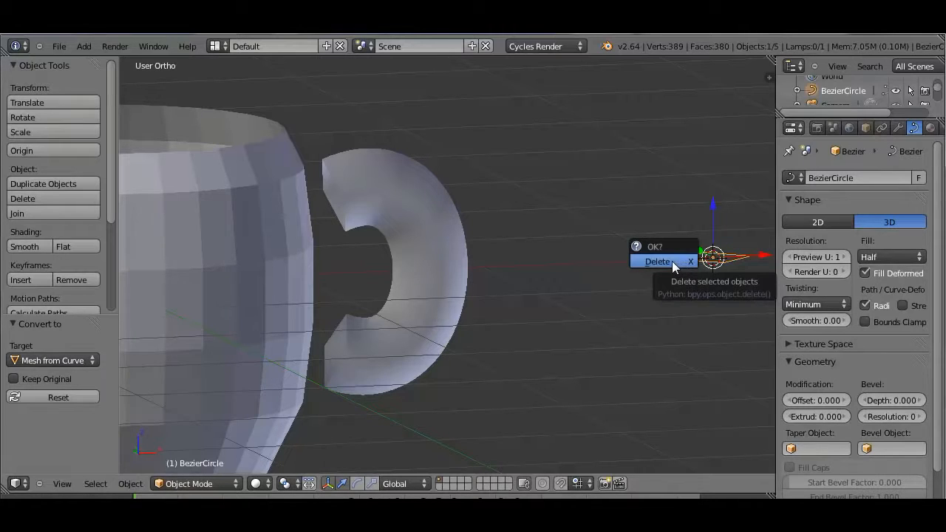
left_click(671, 262)
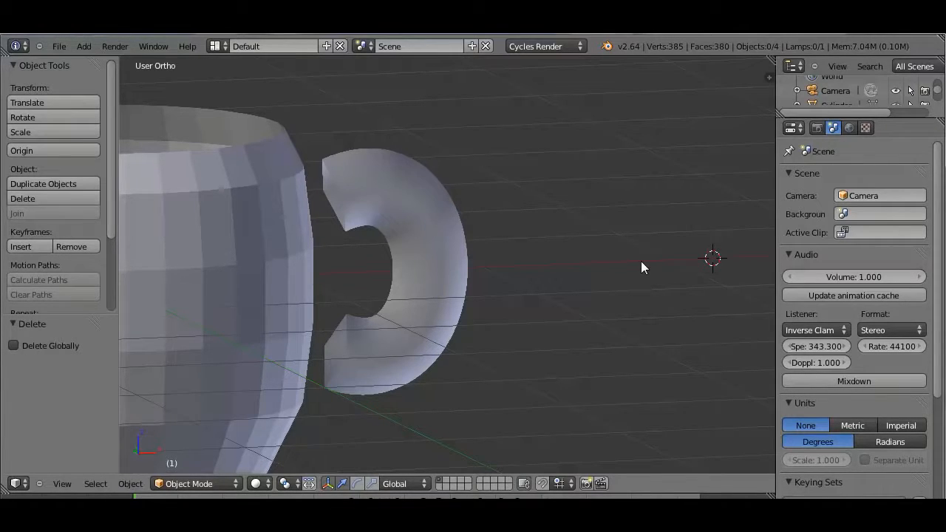
Move the mug body about 0.05 along the X axis toward the handle in front view.
key("KP_7")
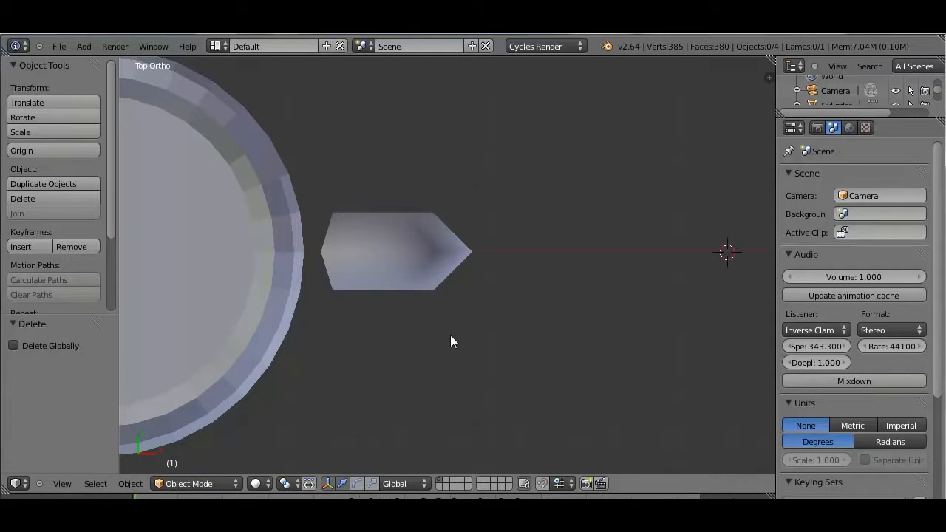
middle_click_drag(447, 337, 698, 349, "shift")
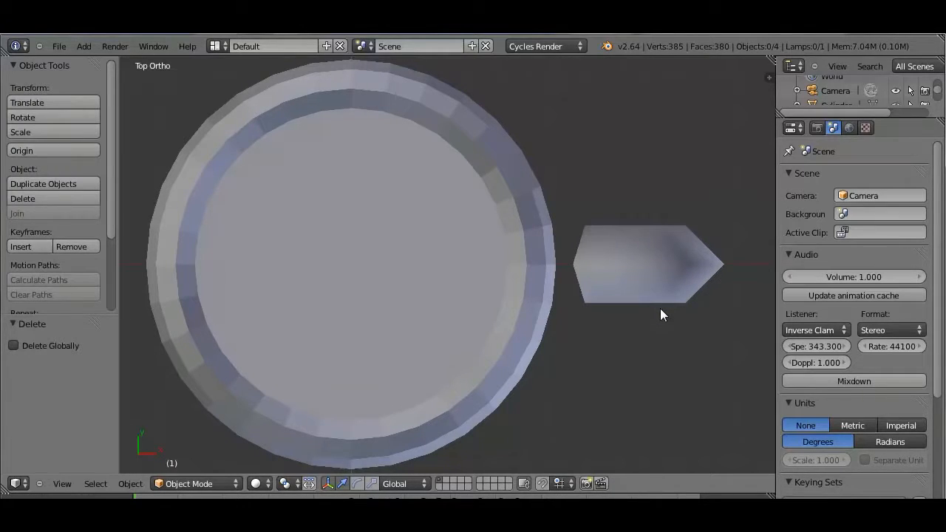
key("KP_1")
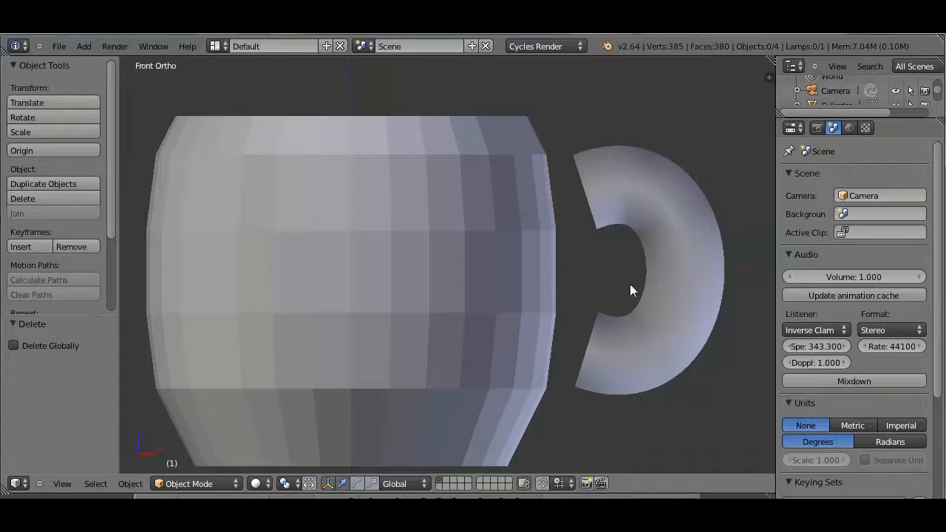
right_click(352, 270)
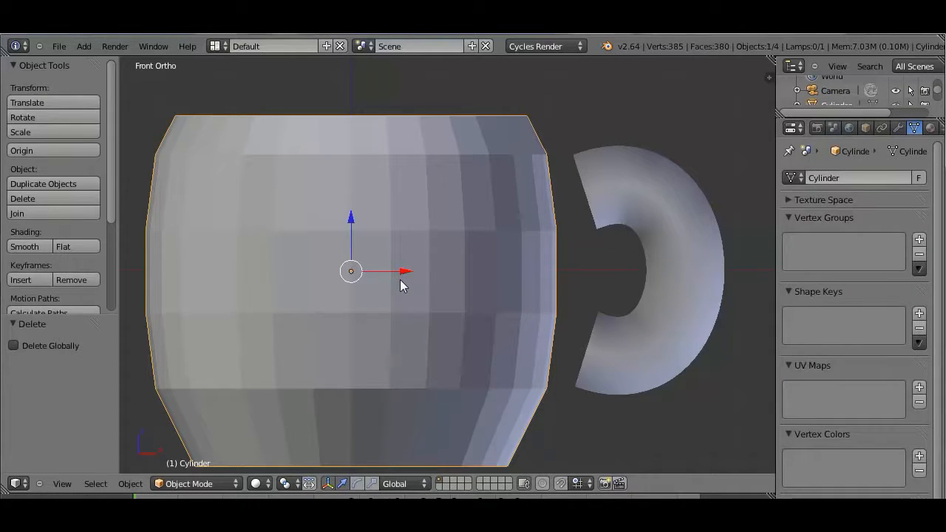
key("g")
key("x")
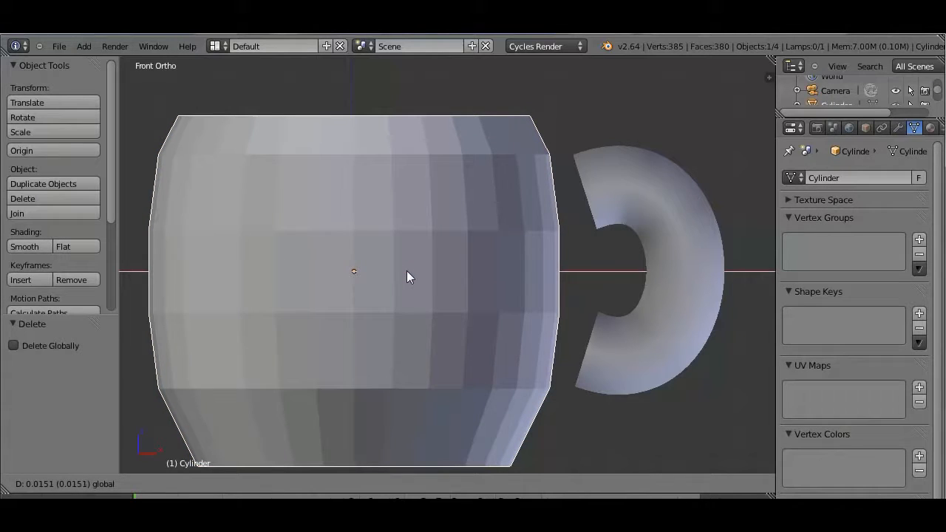
left_click(413, 271)
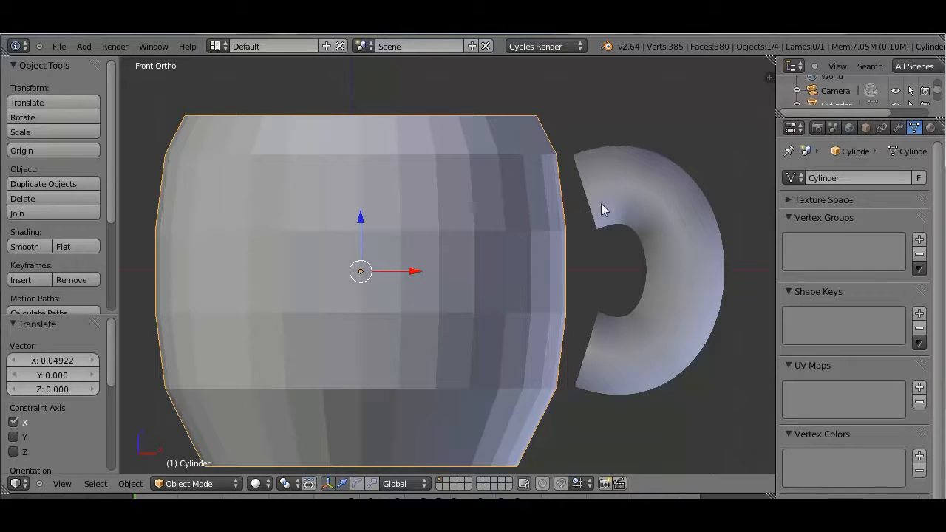
Join the mug body and the handle into a single mesh object and enter Edit Mode.
right_click(654, 191, "shift")
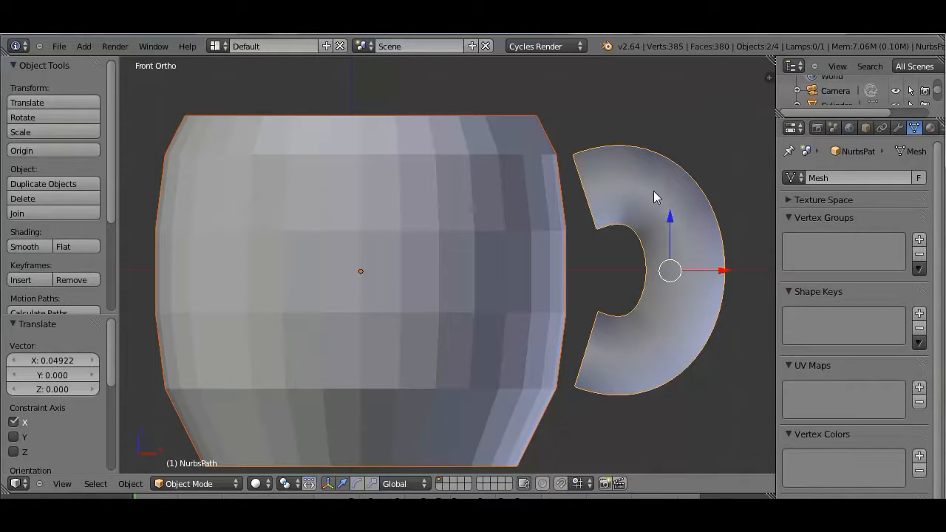
key("ctrl+j")
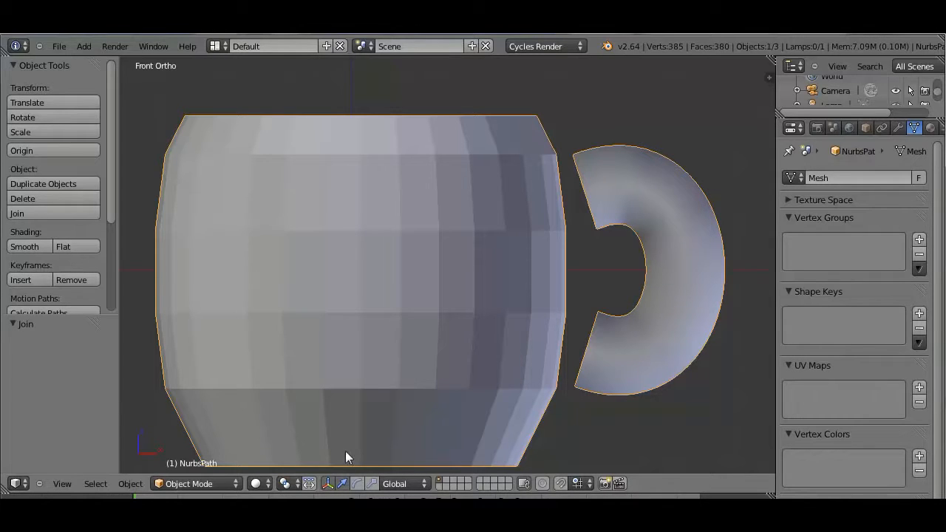
left_click(218, 483)
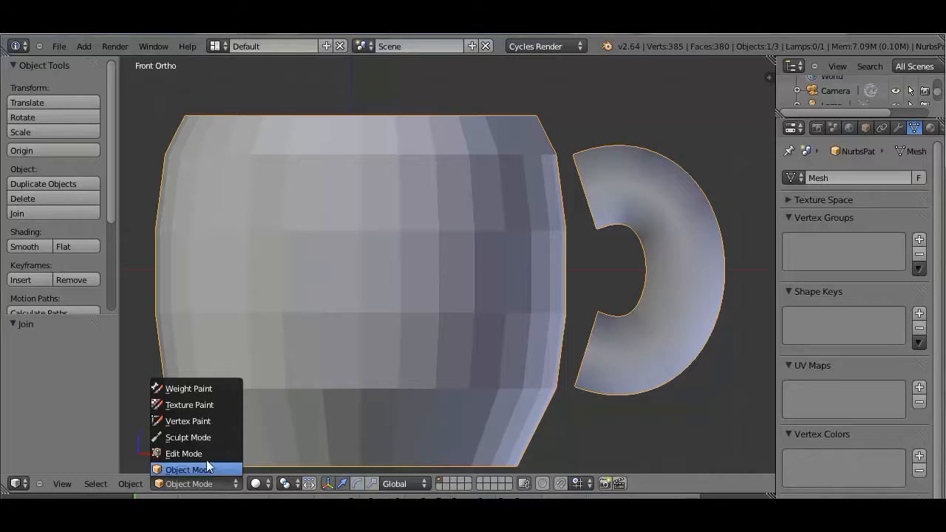
left_click(204, 452)
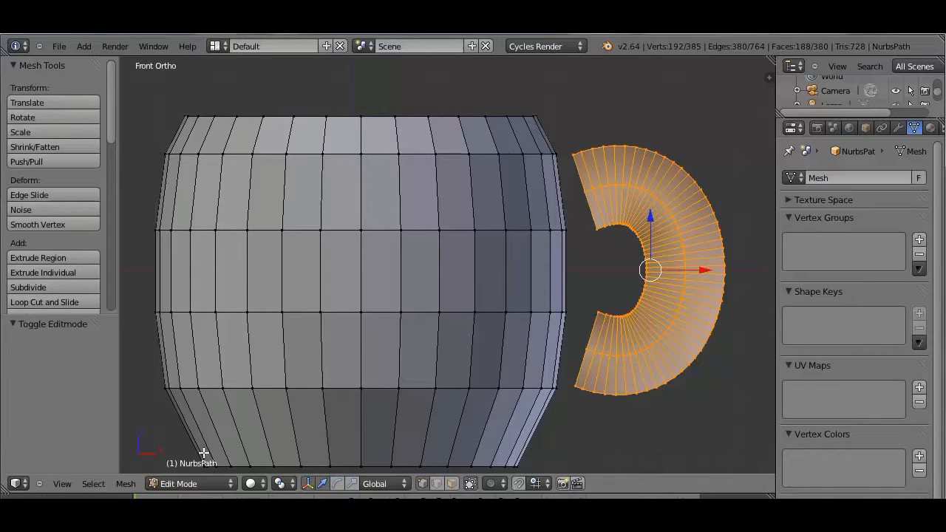
Clear the selection, switch to face selection and delete the two outer mug faces behind the handle's upper end.
key("a")
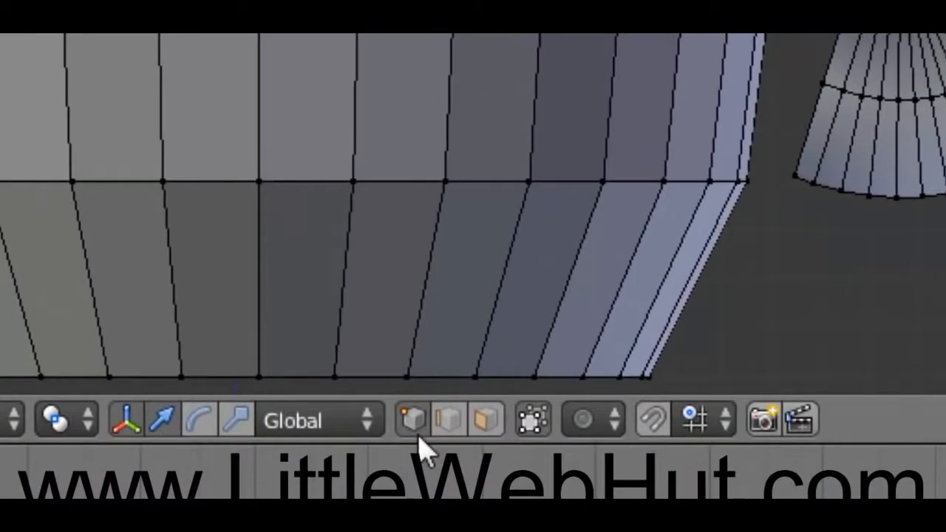
left_click(491, 431)
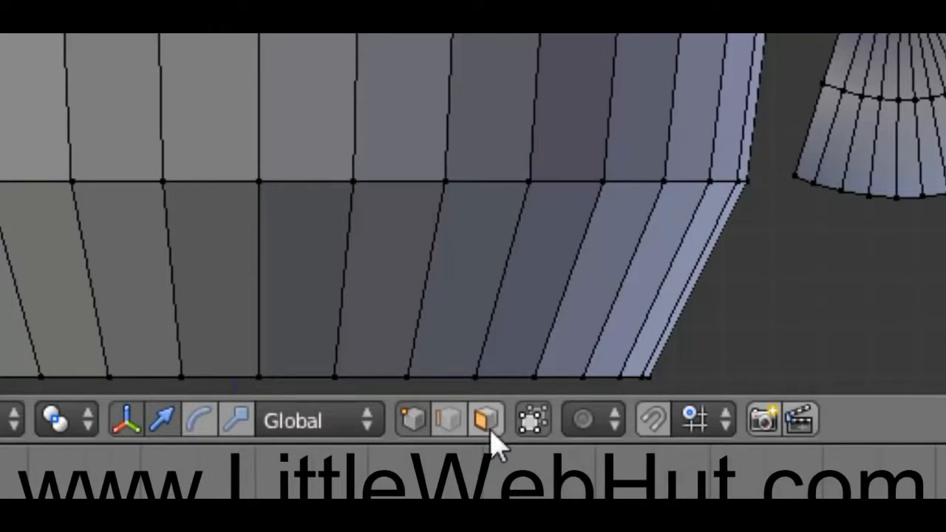
left_click(492, 431)
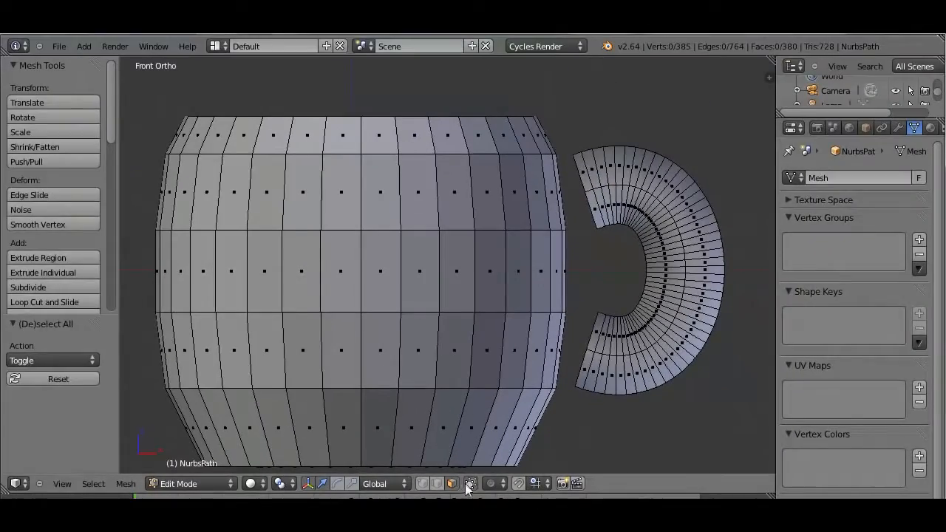
middle_click_drag(694, 236, 545, 293)
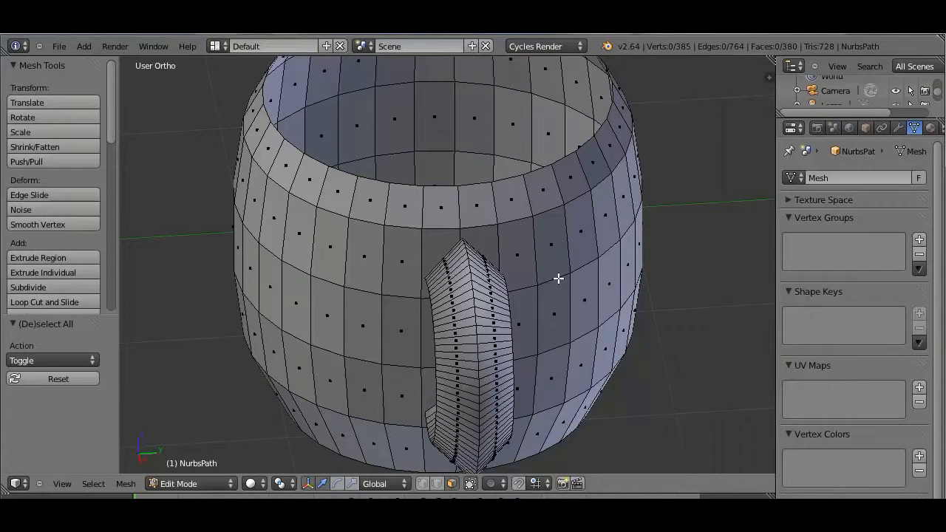
right_click(438, 243)
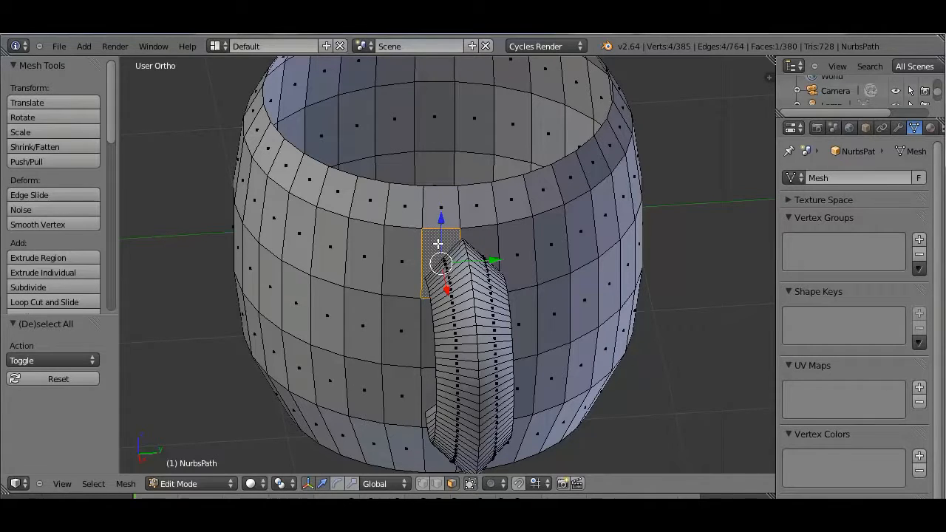
right_click(484, 240, "shift")
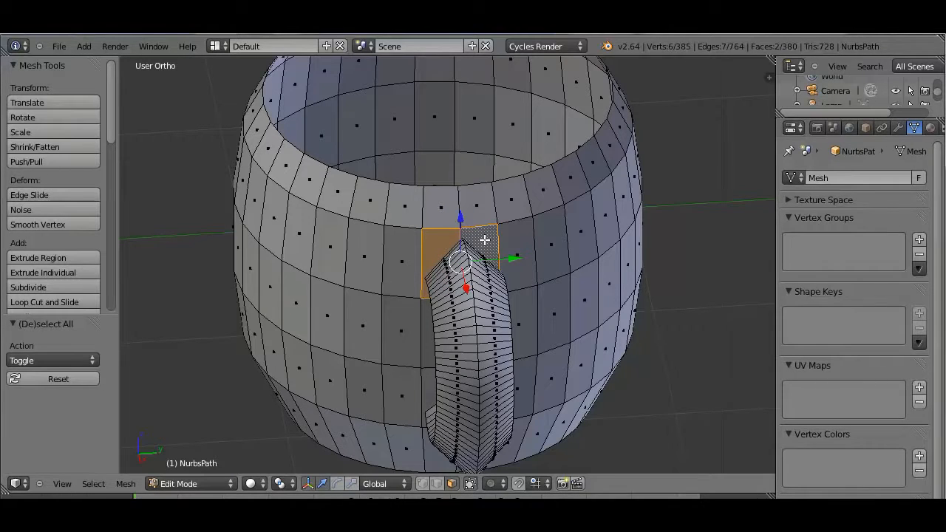
key("x")
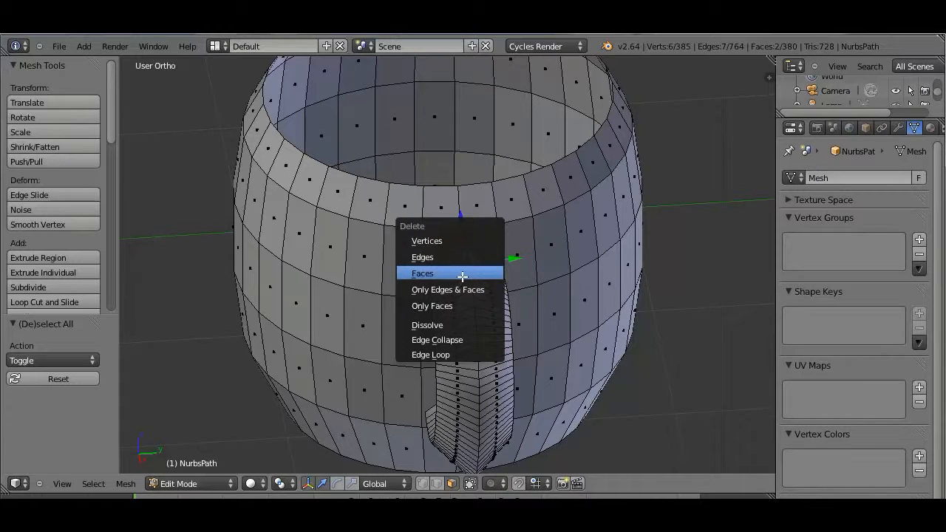
left_click(464, 274)
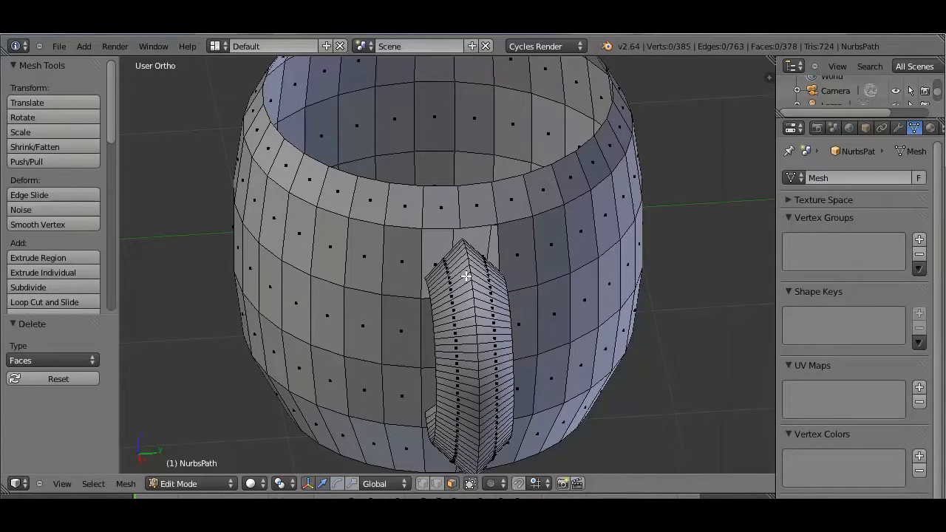
Delete the two outer mug faces behind the handle's lower end.
middle_click_drag(412, 340, 411, 216)
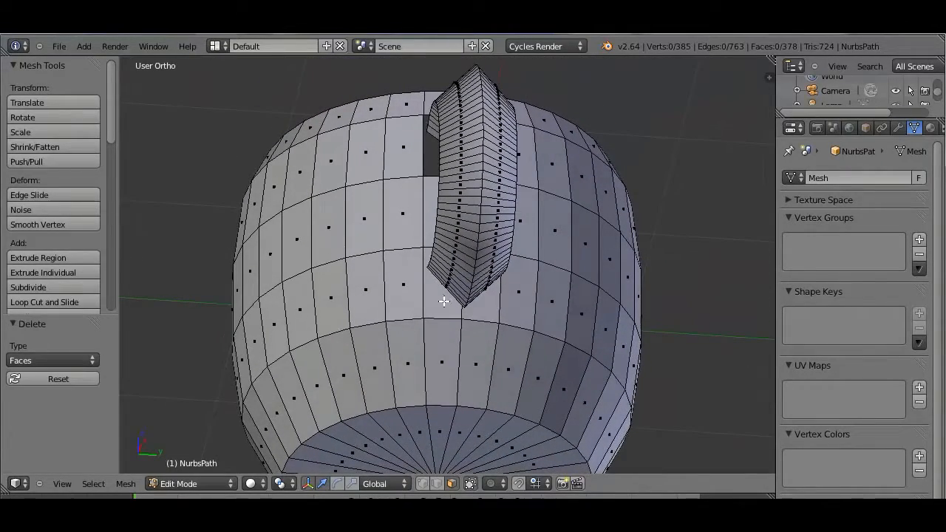
right_click(444, 302)
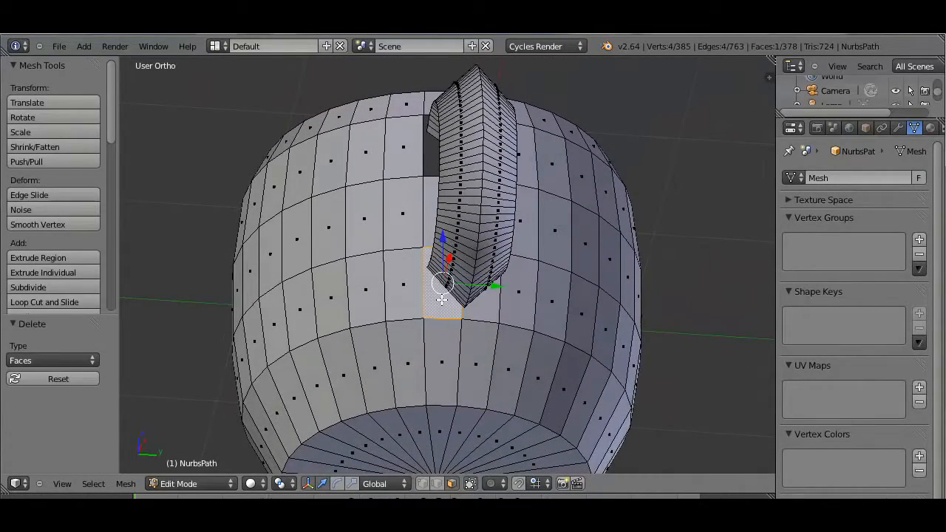
right_click(488, 306, "shift")
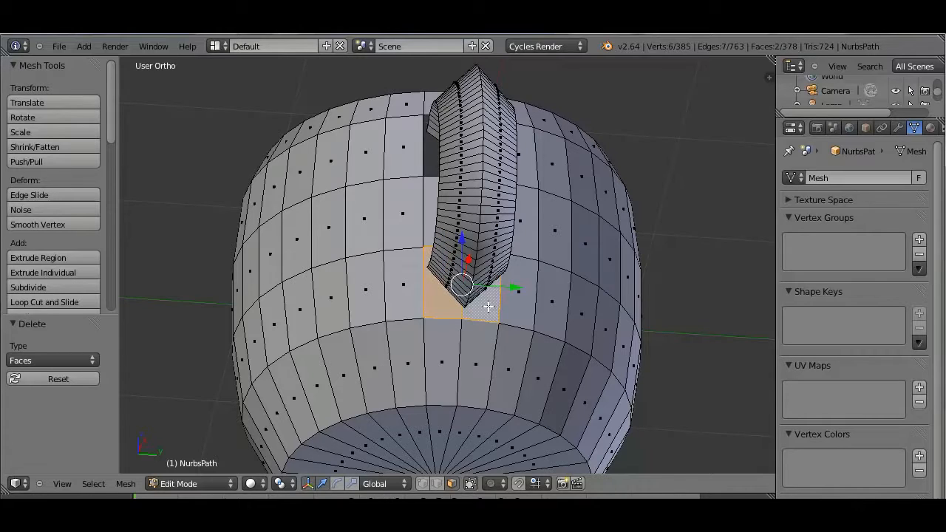
key("x")
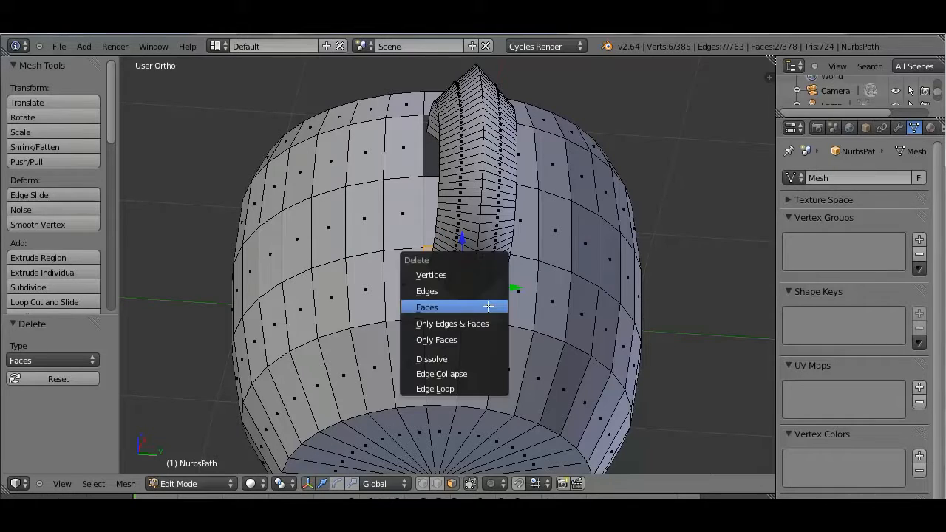
left_click(457, 307)
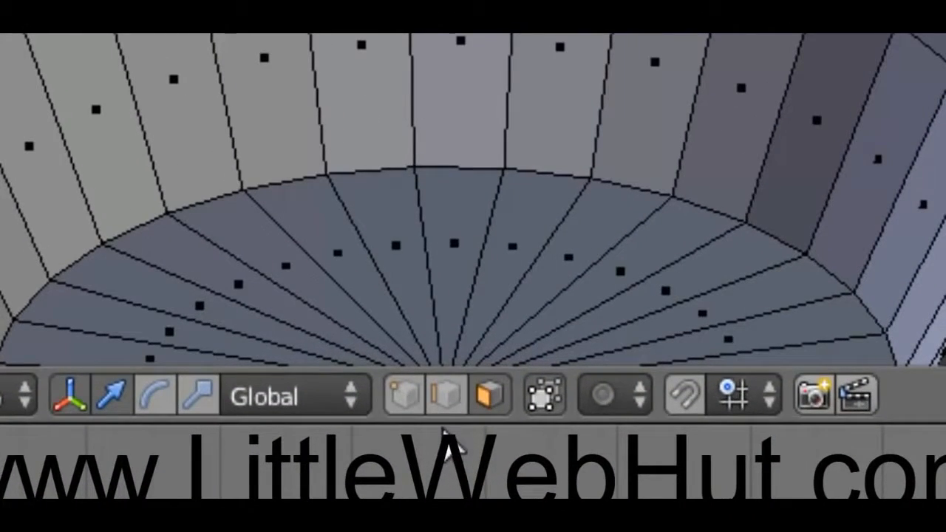
Switch to edge selection and create a face from one edge of the handle's upper end and the opening's adjoining top and side edges.
left_click(447, 397)
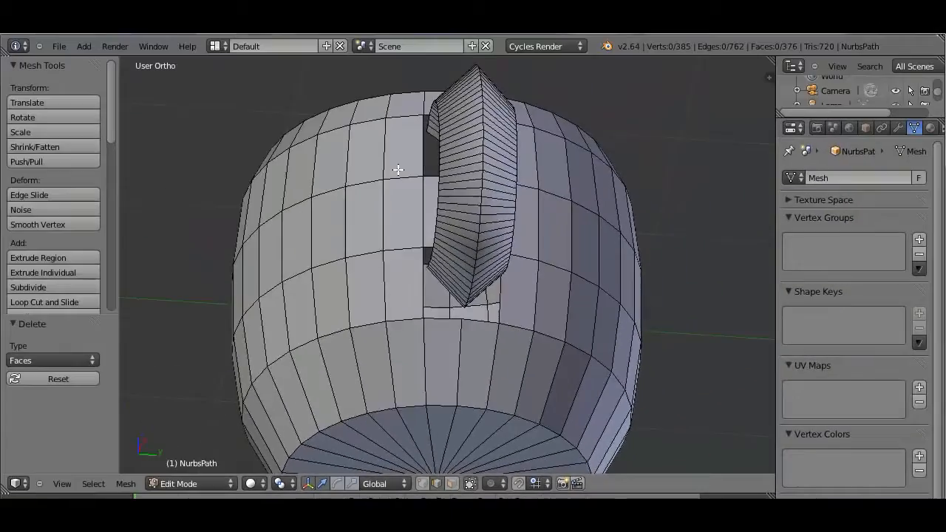
middle_click_drag(397, 171, 459, 293)
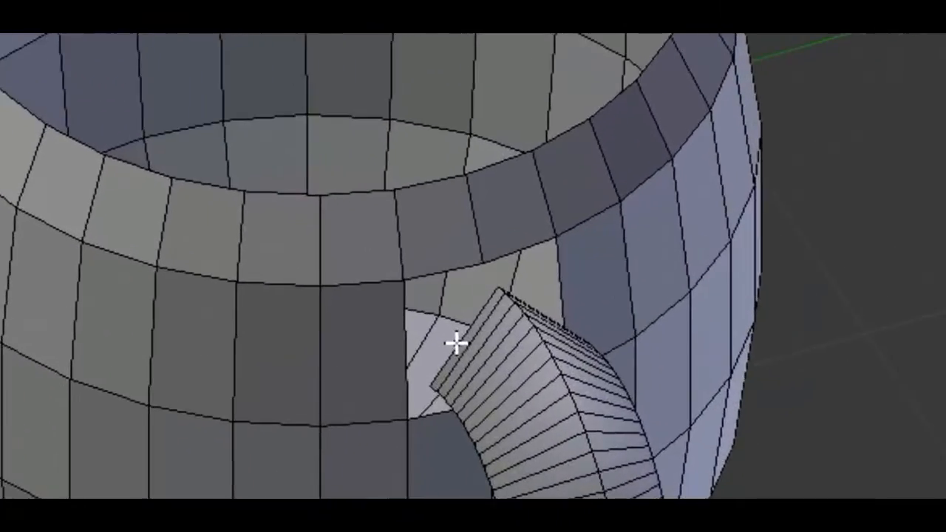
right_click(459, 294)
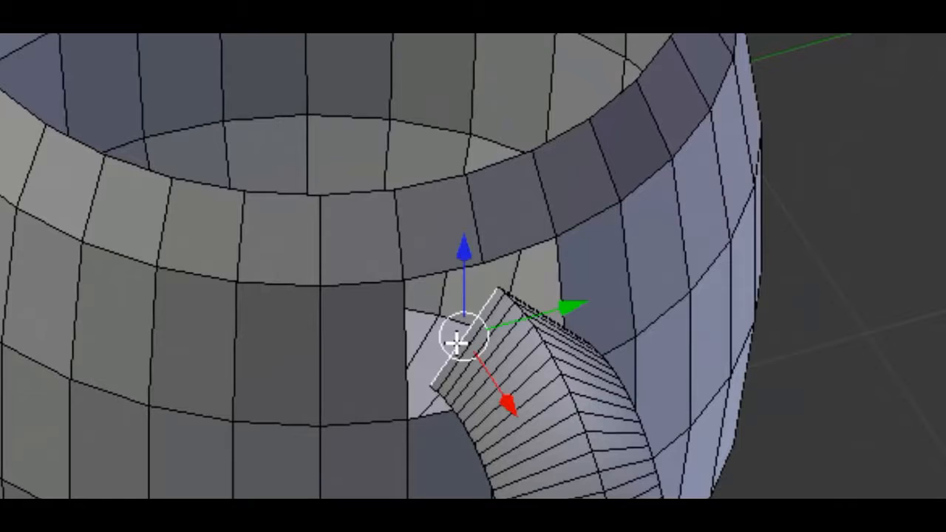
right_click(435, 273)
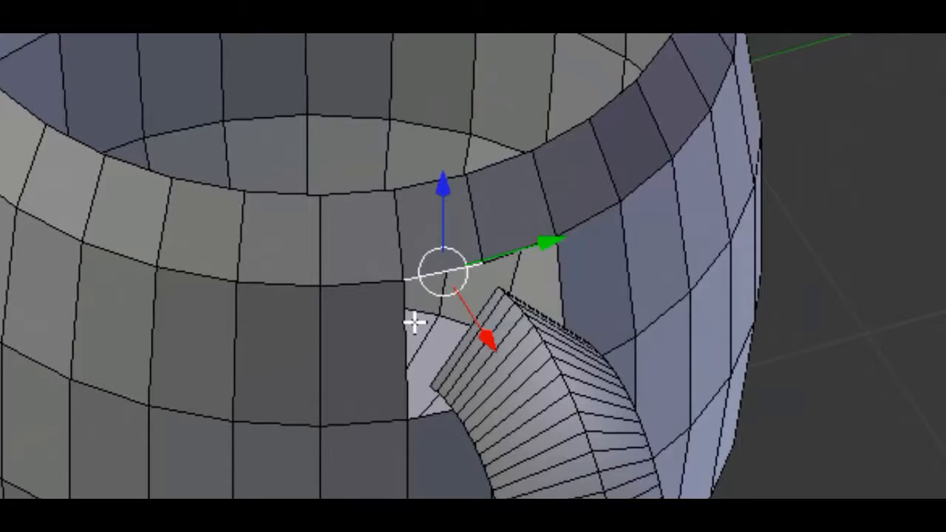
right_click(411, 325)
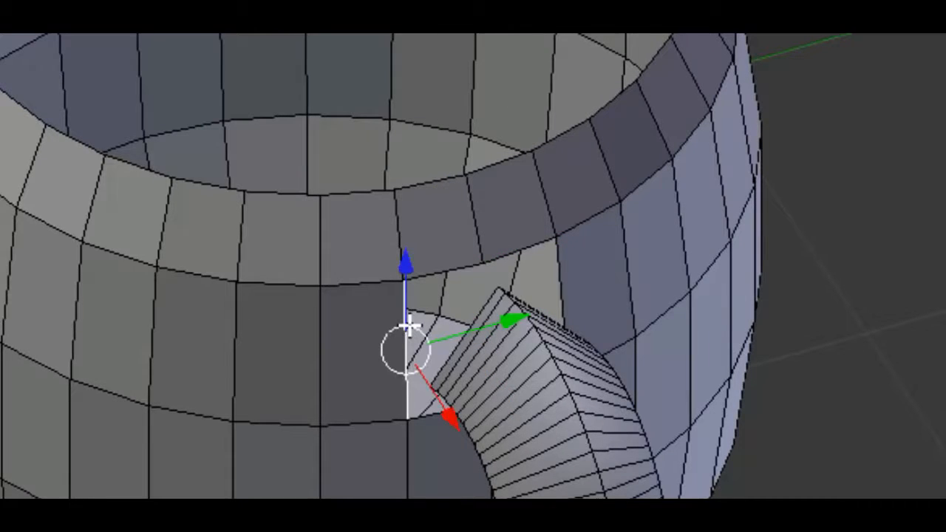
right_click(459, 341)
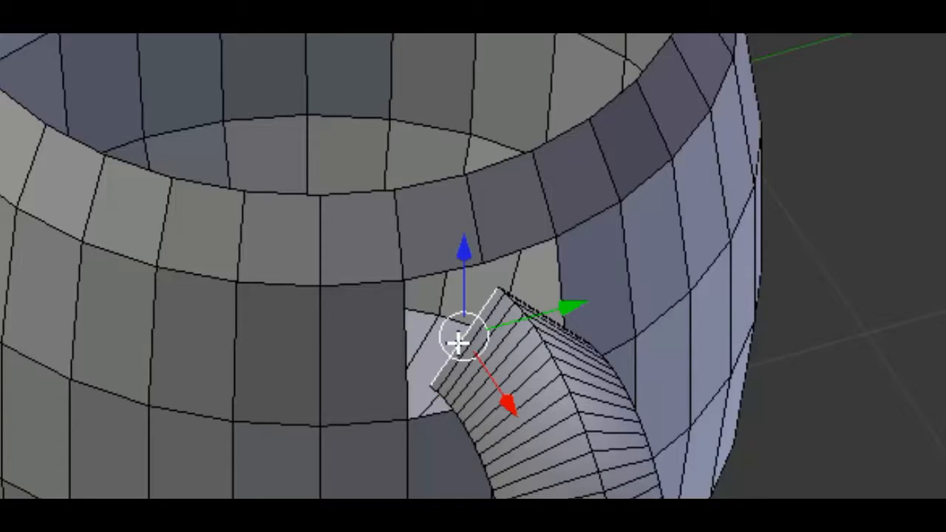
right_click(431, 273, "shift")
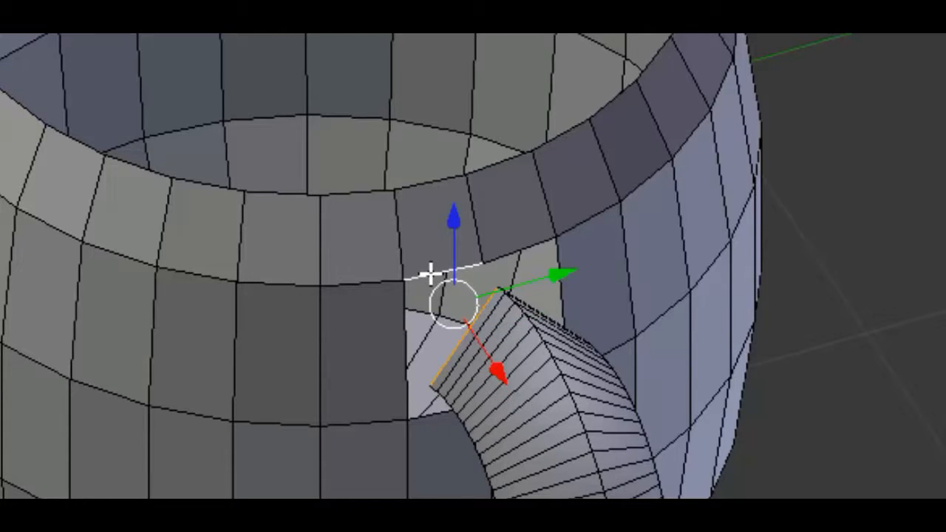
right_click(404, 325, "shift")
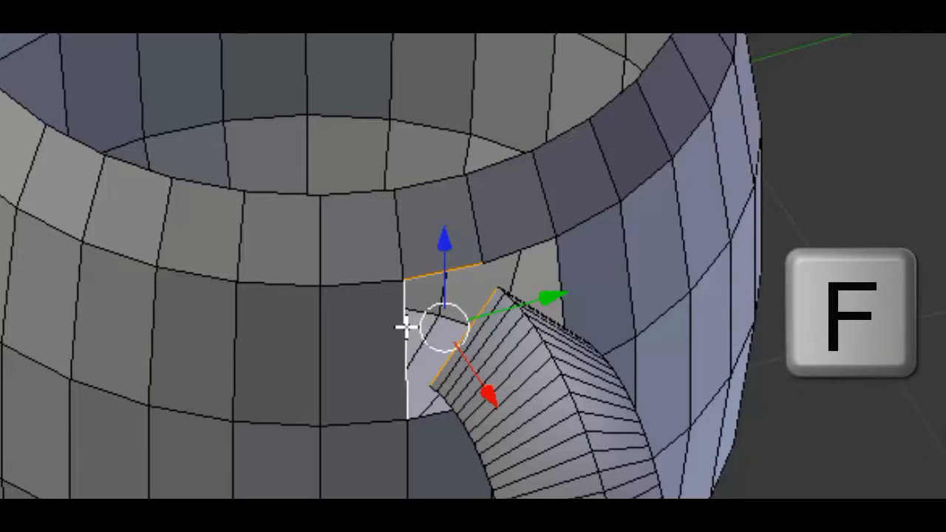
key("f")
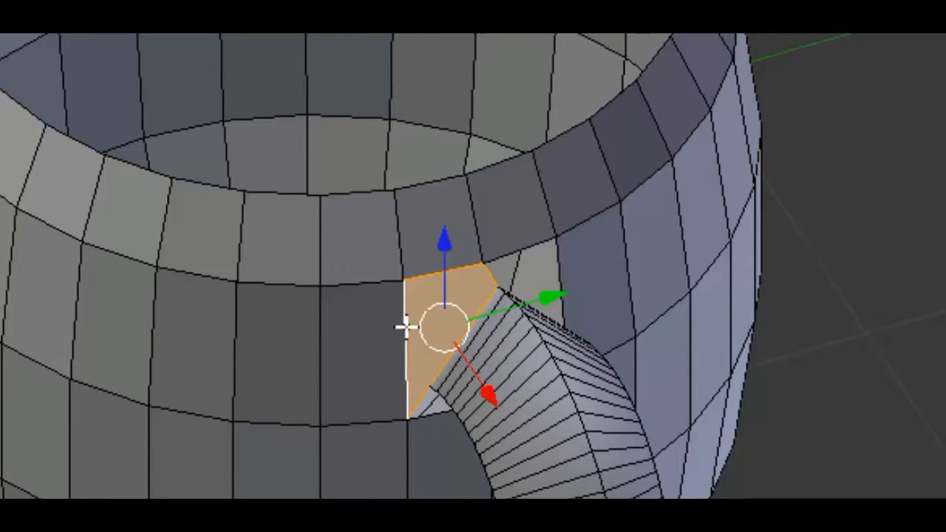
Create the matching face on the other side of the handle's upper end, using its side edge and the opening's adjoining top and side edges.
middle_click_drag(591, 332, 404, 281)
right_click(310, 251, "alt")
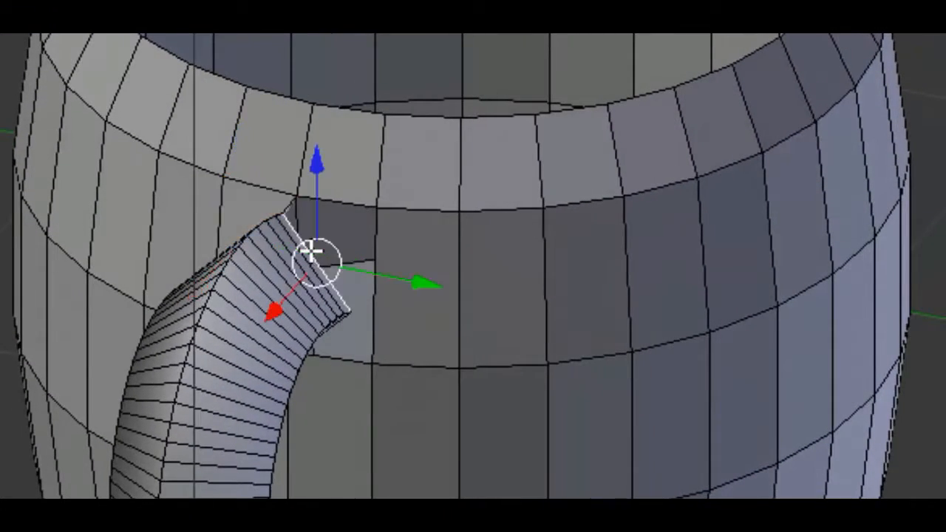
right_click(348, 201, "alt+shift")
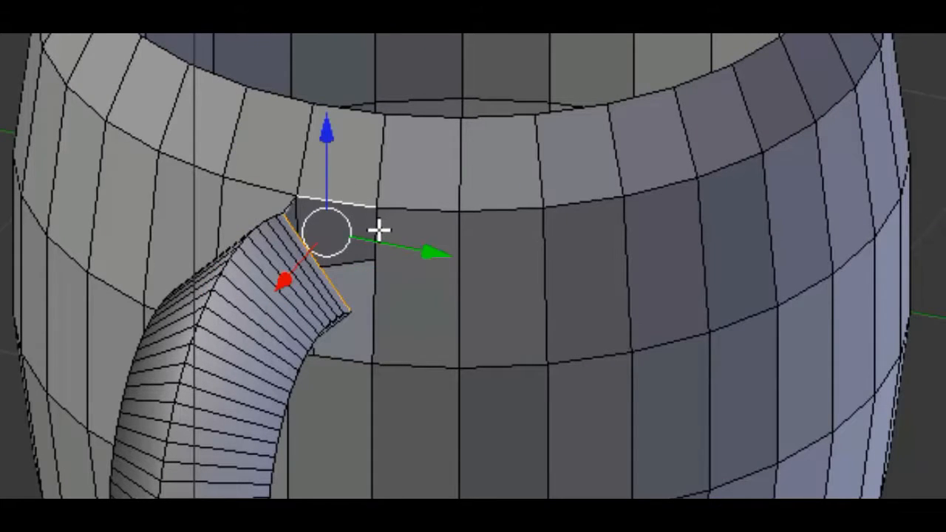
right_click(378, 229, "shift")
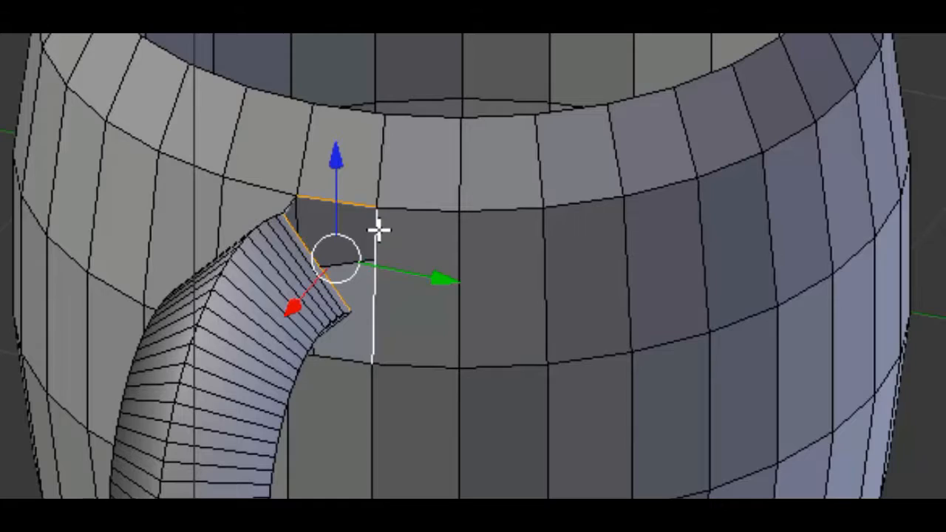
key("f")
Create two faces beneath the handle's upper end, joining each of its underside edges to the adjacent bottom edge of the opening.
middle_click_drag(219, 342, 345, 220)
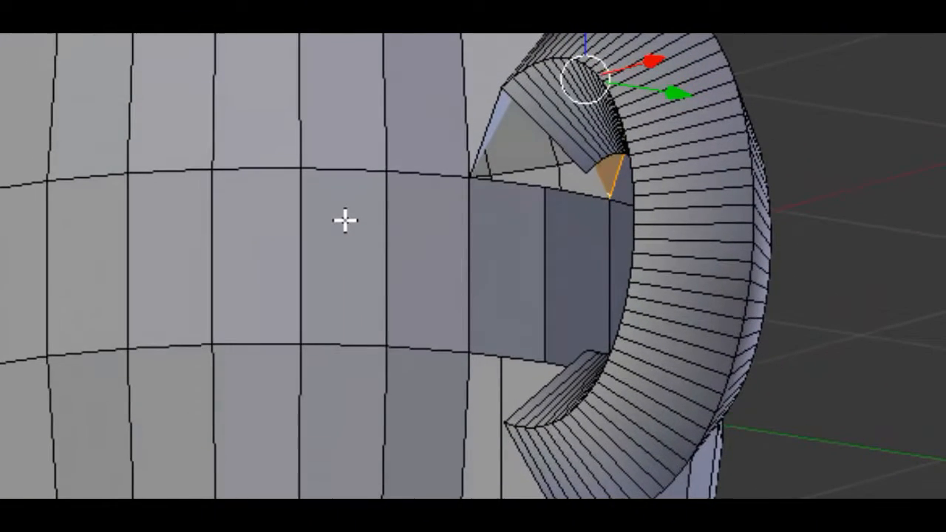
right_click(532, 122)
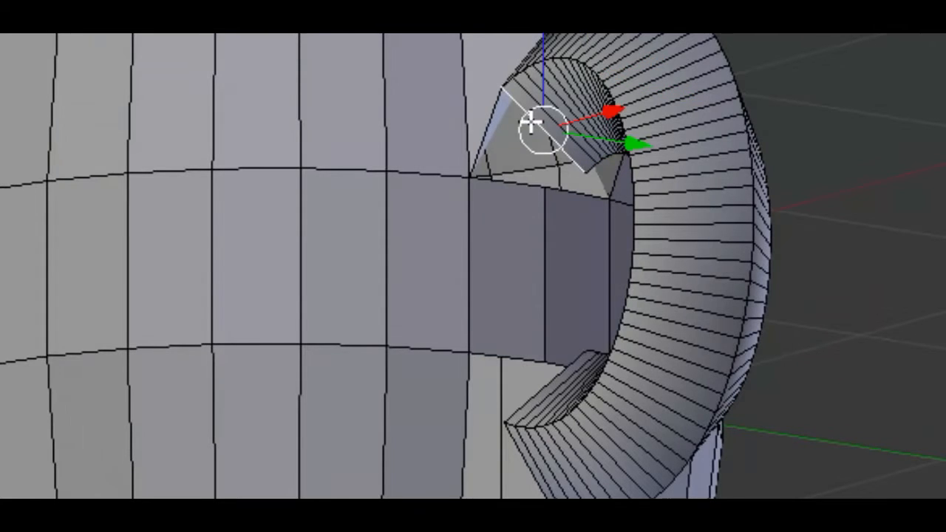
right_click(517, 182, "shift")
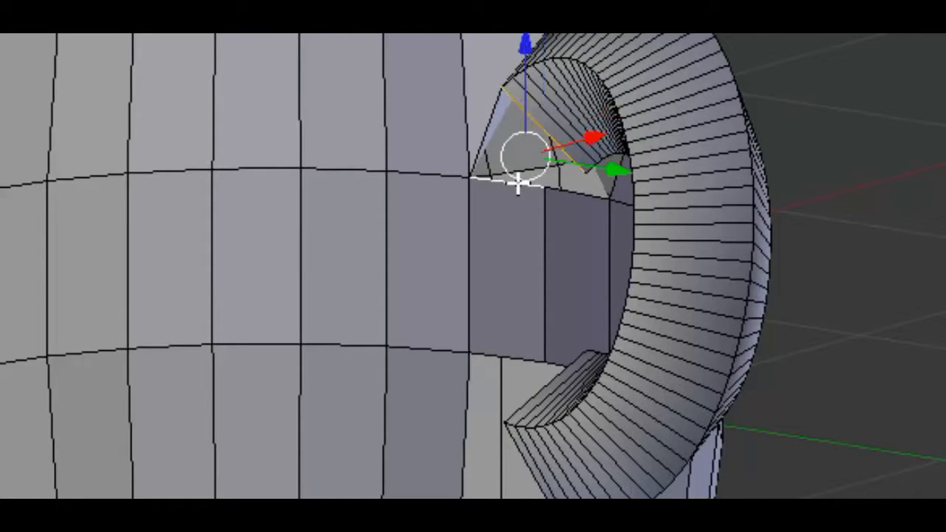
key("f")
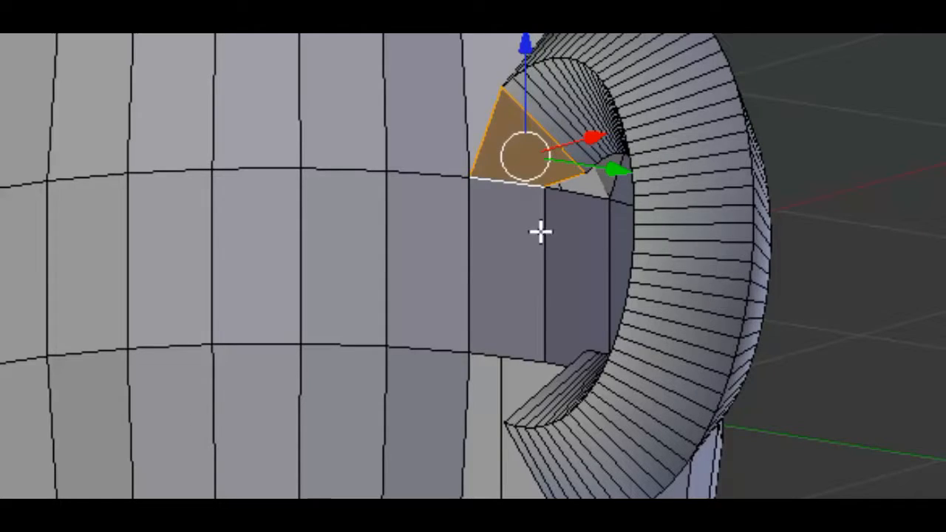
middle_click_drag(855, 331, 537, 363)
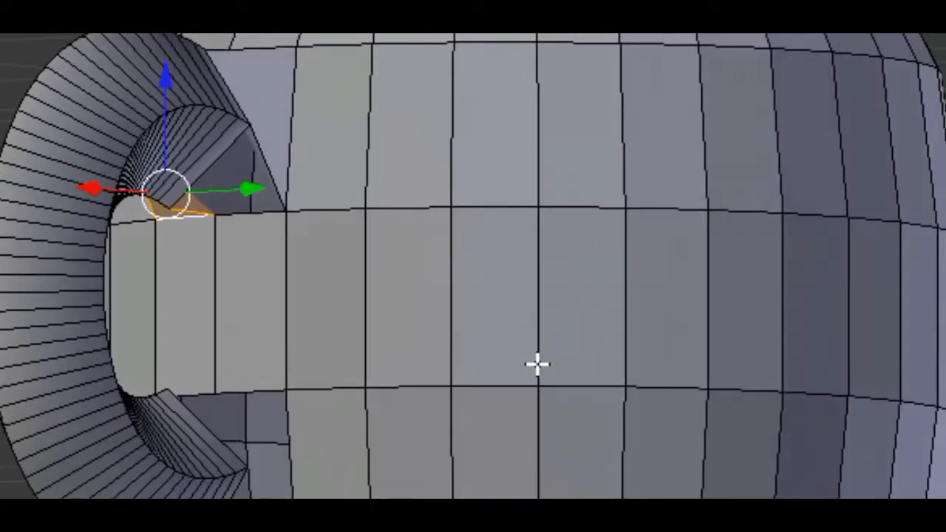
right_click(222, 160)
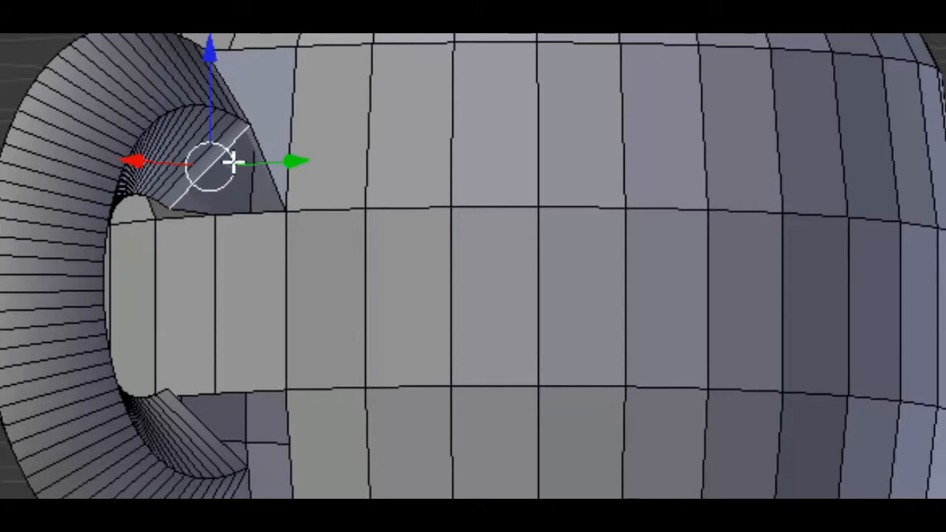
right_click(267, 212, "shift")
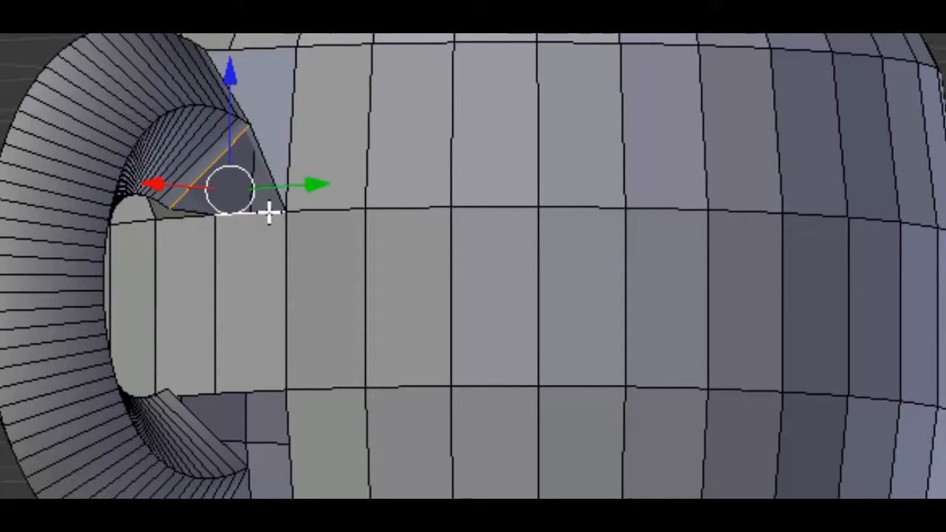
key("f")
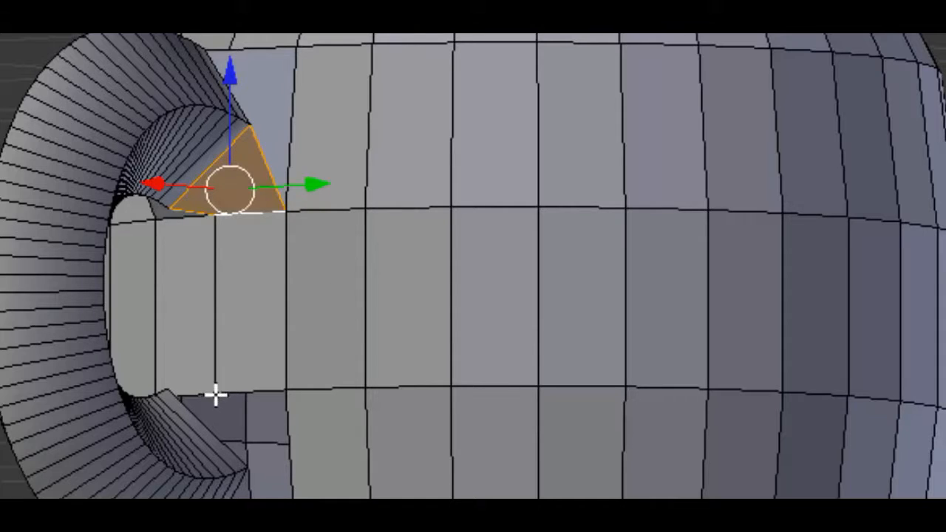
Create a face from one outer edge of the handle's lower end and the lower opening's adjoining side and bottom edges.
middle_click_drag(213, 399, 449, 220)
left_click(435, 241)
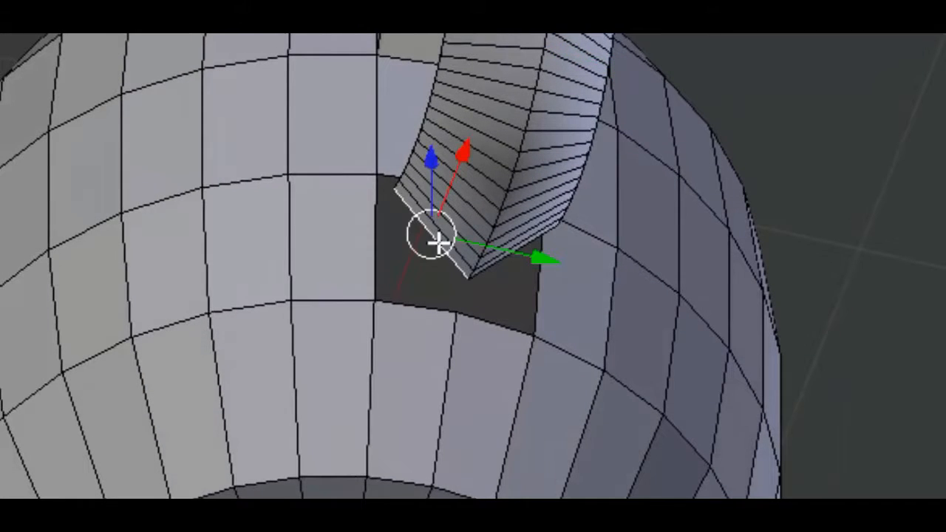
right_click(375, 251, "shift")
right_click(429, 307, "shift")
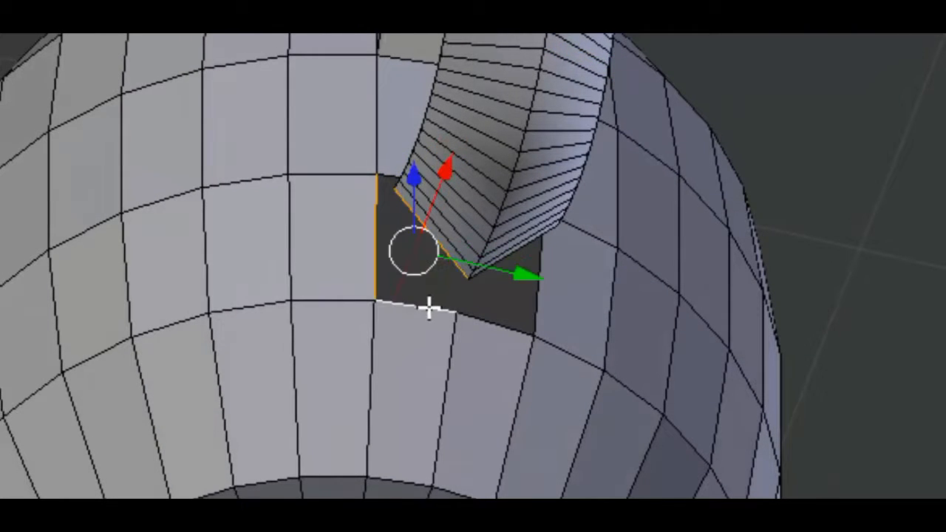
key("f")
Create the matching face on the opposite side of the handle's lower end from its outer edge and the opening's side and bottom edges.
middle_click_drag(613, 370, 266, 232)
right_click(268, 230)
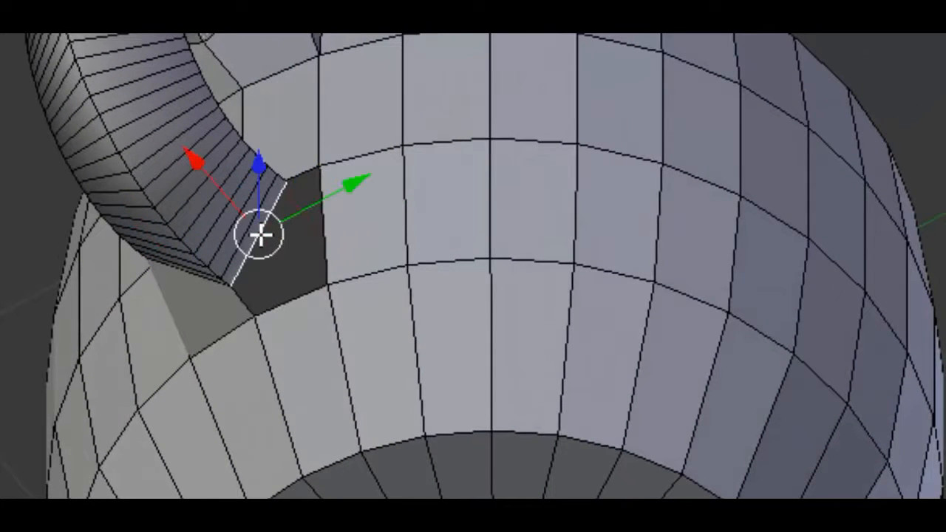
right_click(323, 219, "shift")
right_click(299, 295, "shift")
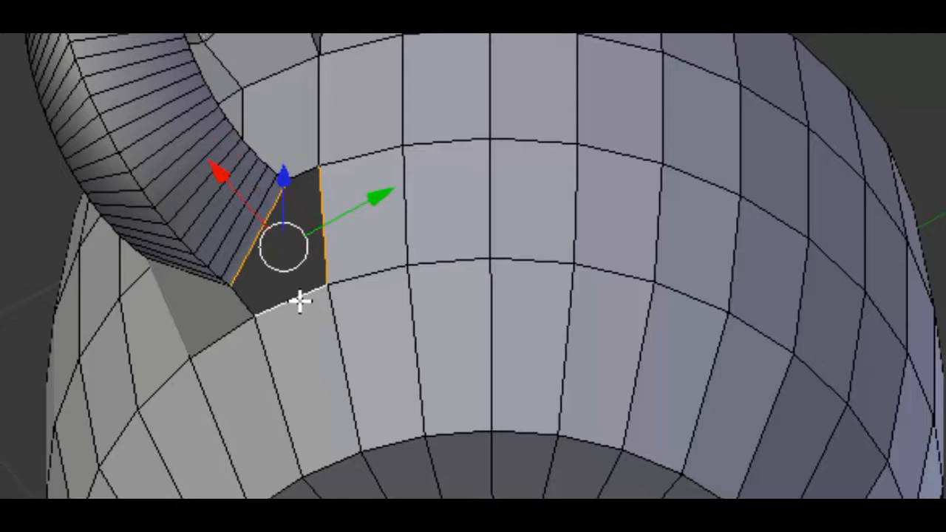
key("f")
Create two faces joining the inner edges of the handle's lower end to the lower opening's top edges, and clear the selection.
middle_click_drag(314, 289, 316, 517)
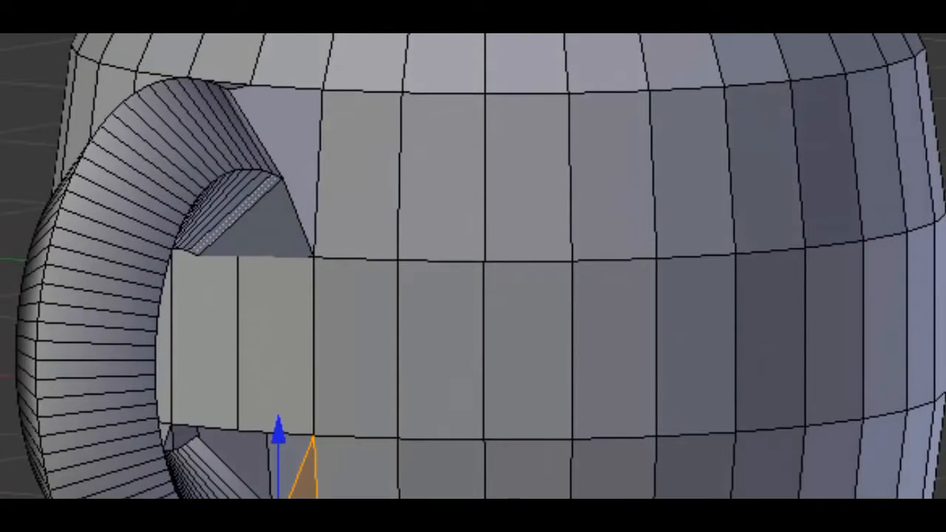
right_click(247, 485)
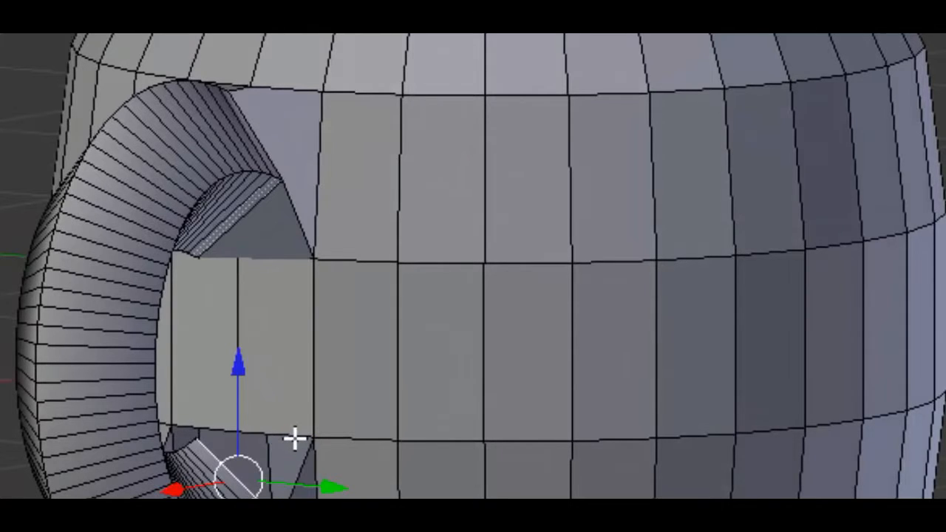
right_click(294, 437, "shift")
key("f")
middle_click_drag(272, 482, 565, 489)
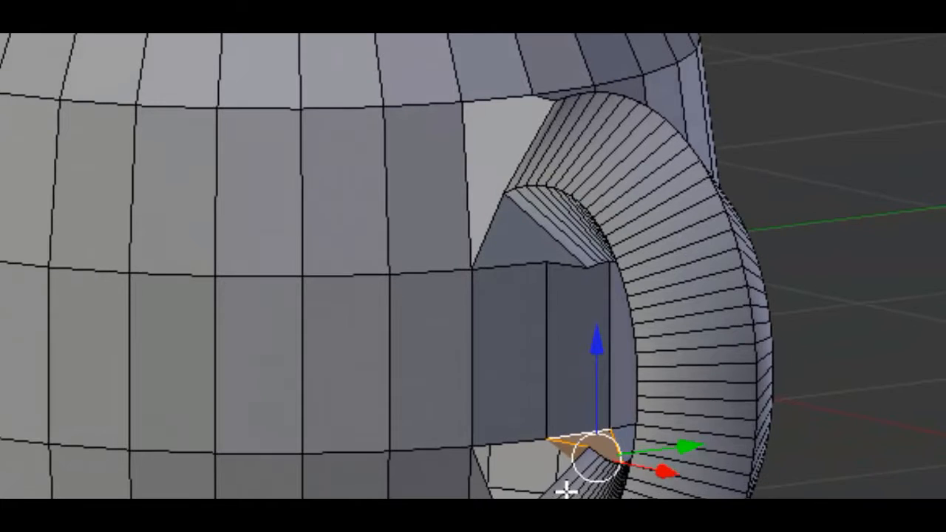
right_click(532, 496)
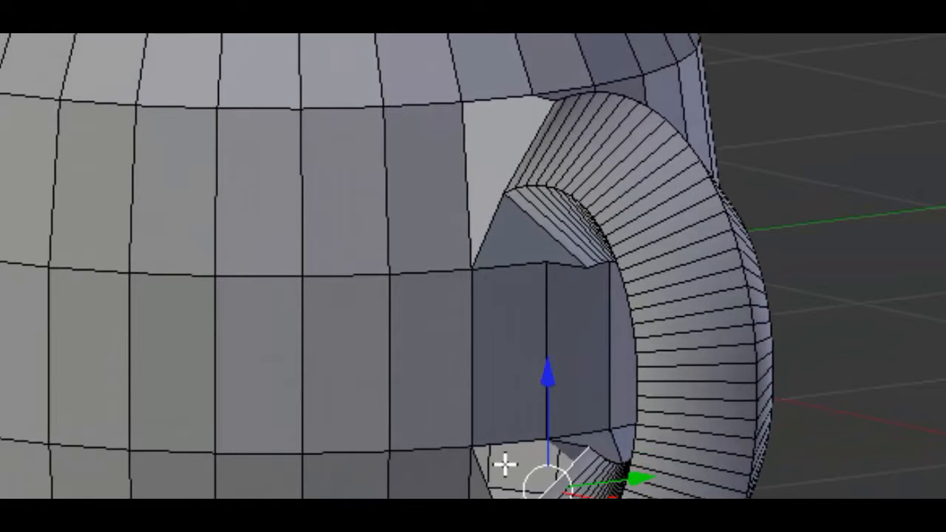
right_click(561, 492)
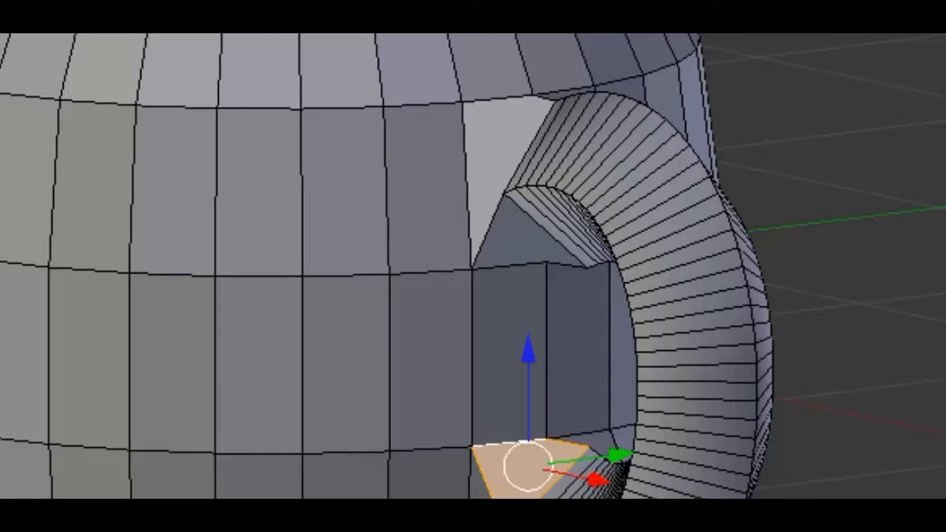
key("a")
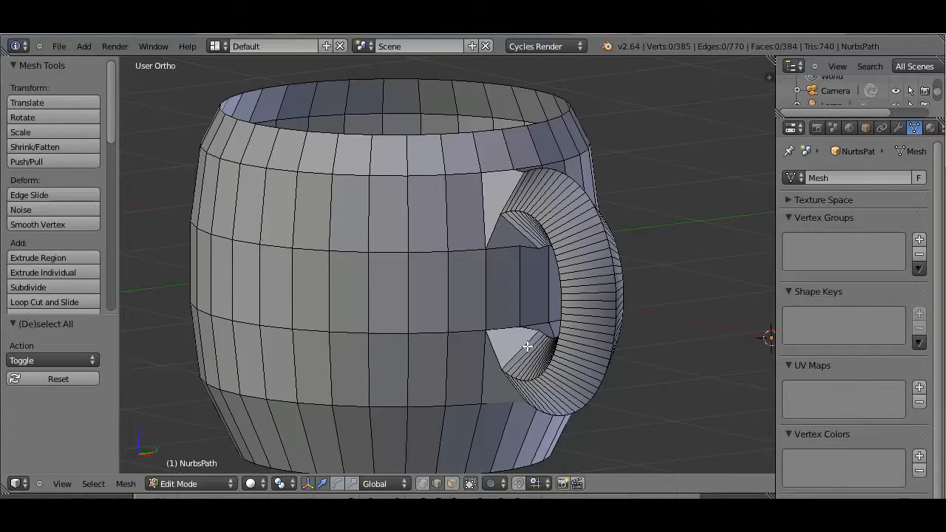
Save the project as cup.blend in the C:\demo\ folder.
left_click(60, 47)
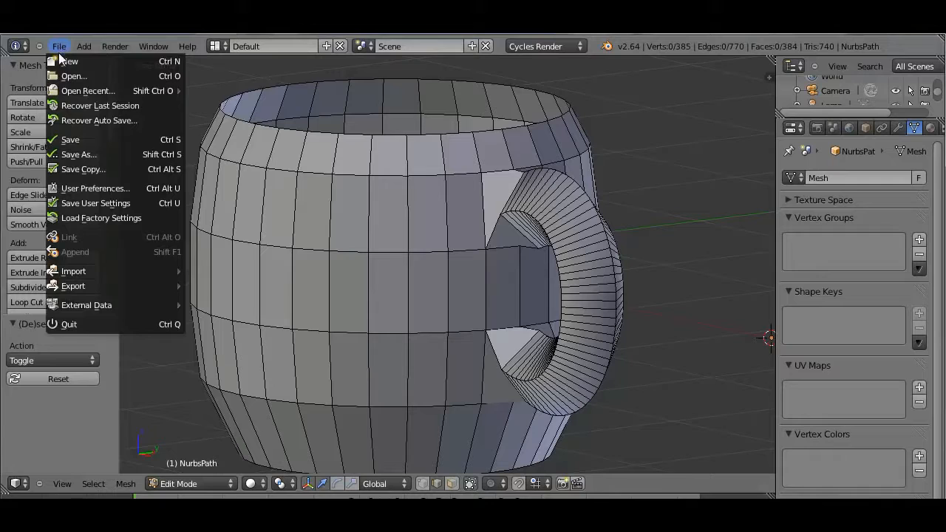
left_click(83, 153)
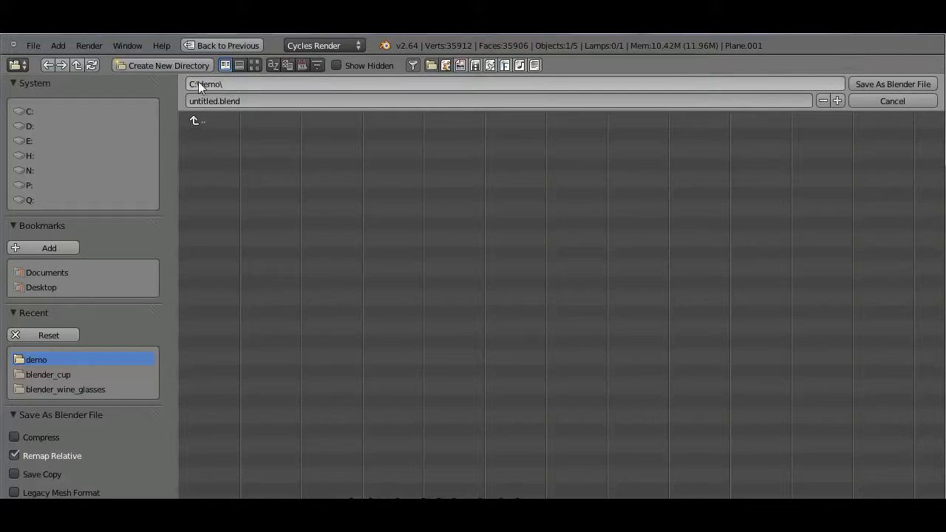
left_click(217, 101)
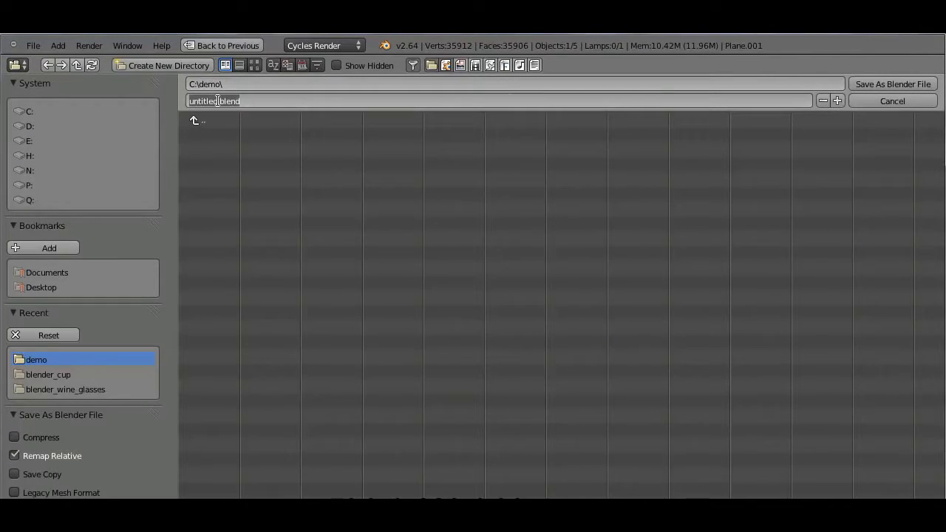
double_click(217, 100)
key("BackSpace")
key("BackSpace")
key("BackSpace")
key("BackSpace")
key("BackSpace")
key("BackSpace")
key("BackSpace")
key("BackSpace")
type("cup")
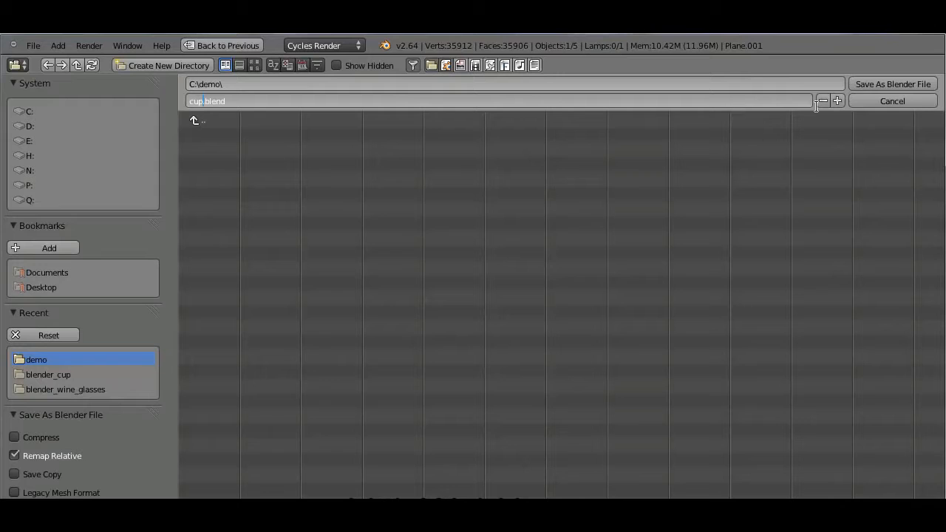
key("Return")
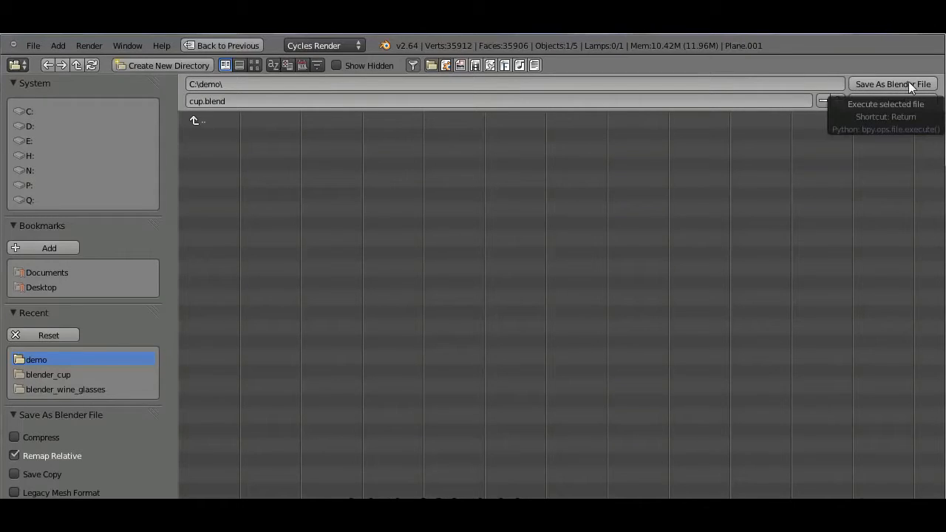
left_click(891, 83)
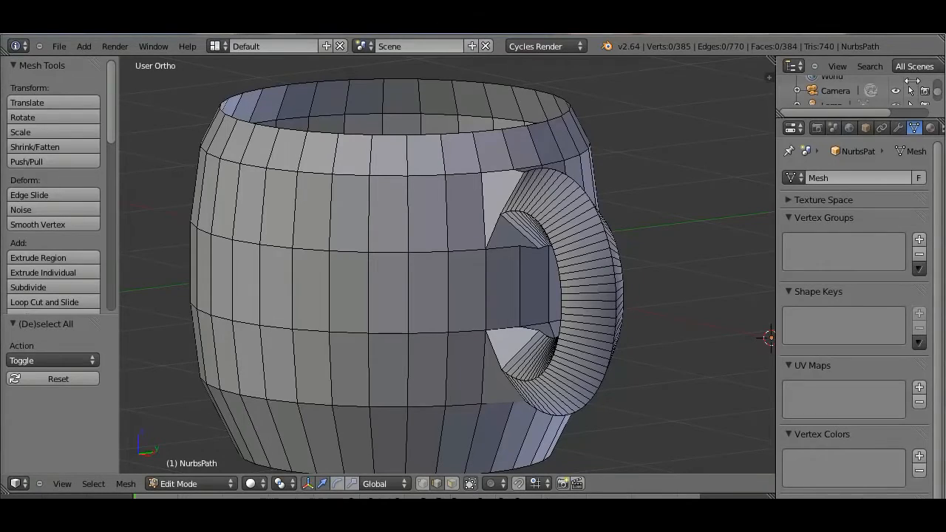